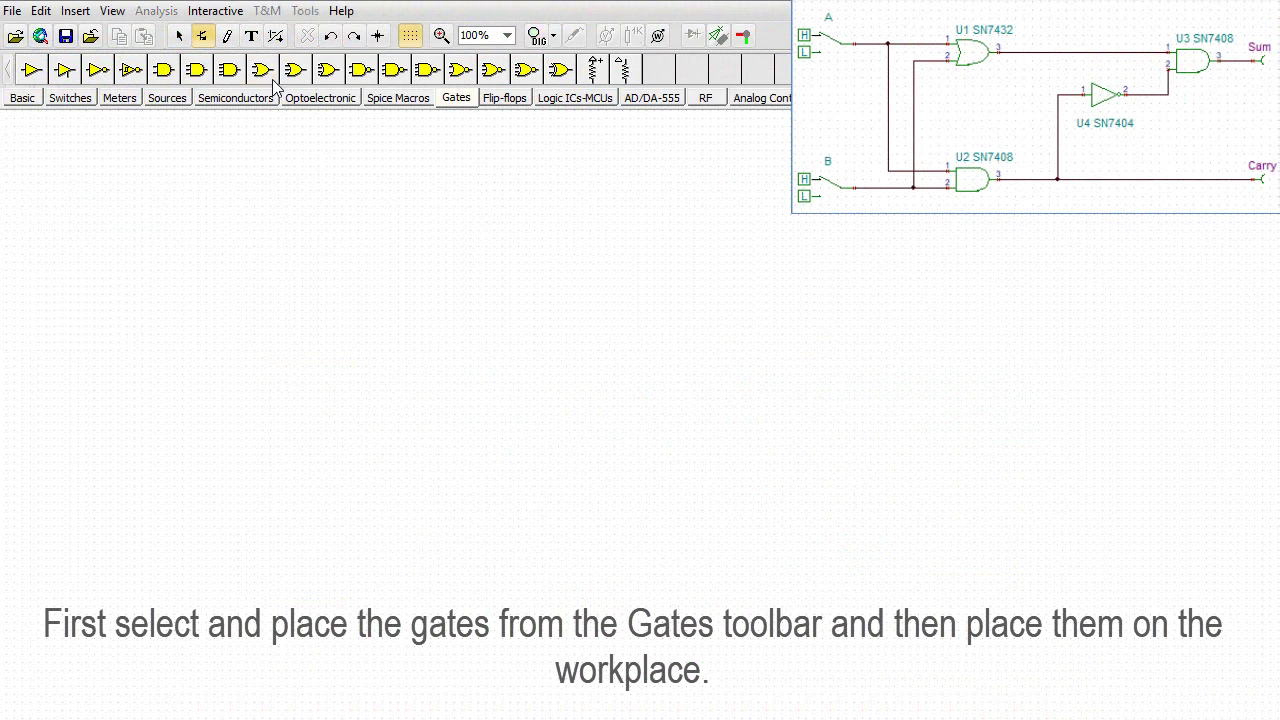
Step: Place OR gate U1, AND gates U2 and U3, and NOT gate U4
{"action": "left_click", "coordinate": [264, 72]}
{"action": "left_click", "coordinate": [386, 205]}
{"action": "left_click", "coordinate": [164, 69]}
{"action": "left_click", "coordinate": [386, 320]}
{"action": "left_click", "coordinate": [594, 210]}
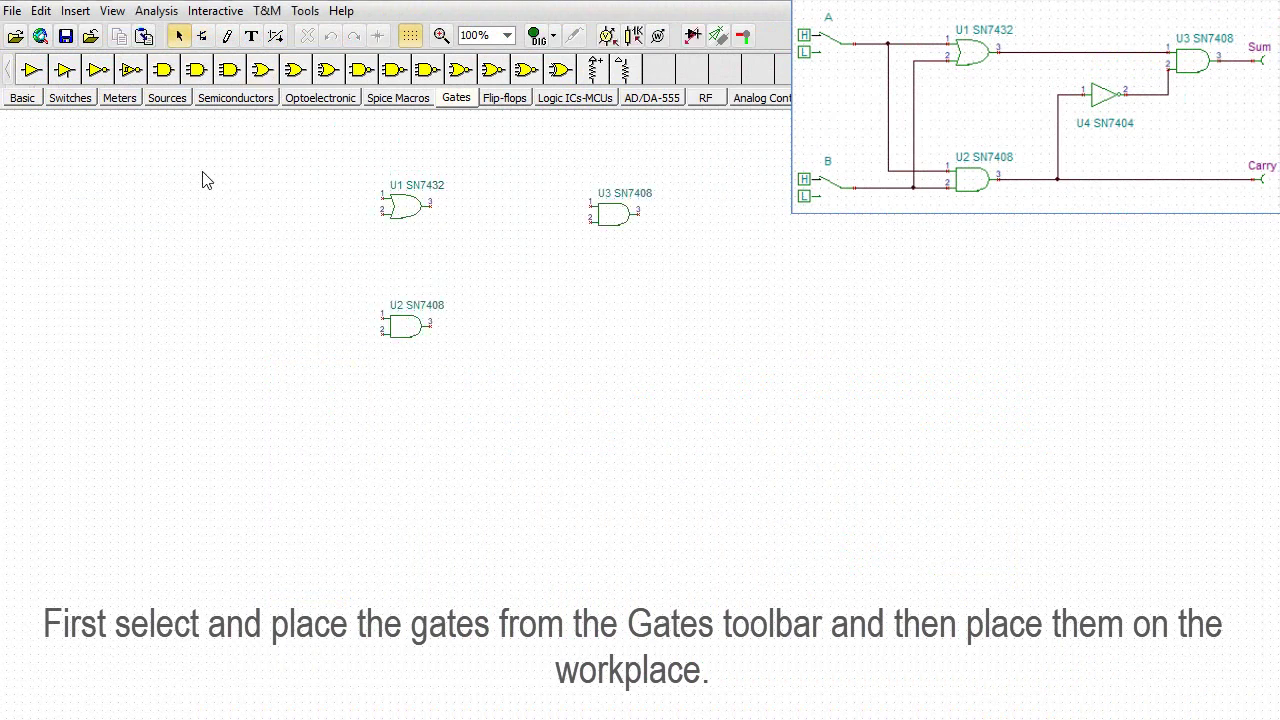
{"action": "left_click", "coordinate": [97, 69]}
{"action": "left_click", "coordinate": [510, 221]}
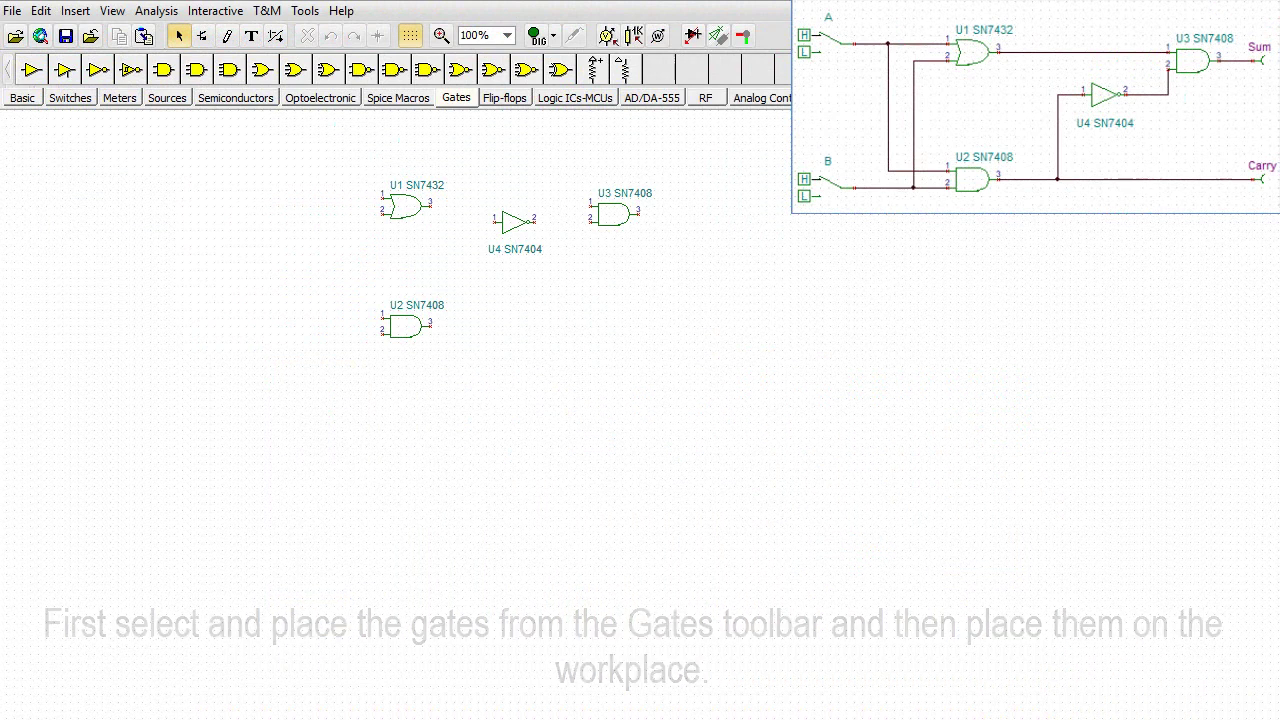
Step: Place High-Low switch SW-HL1 left of the OR gate
{"action": "left_click", "coordinate": [72, 98]}
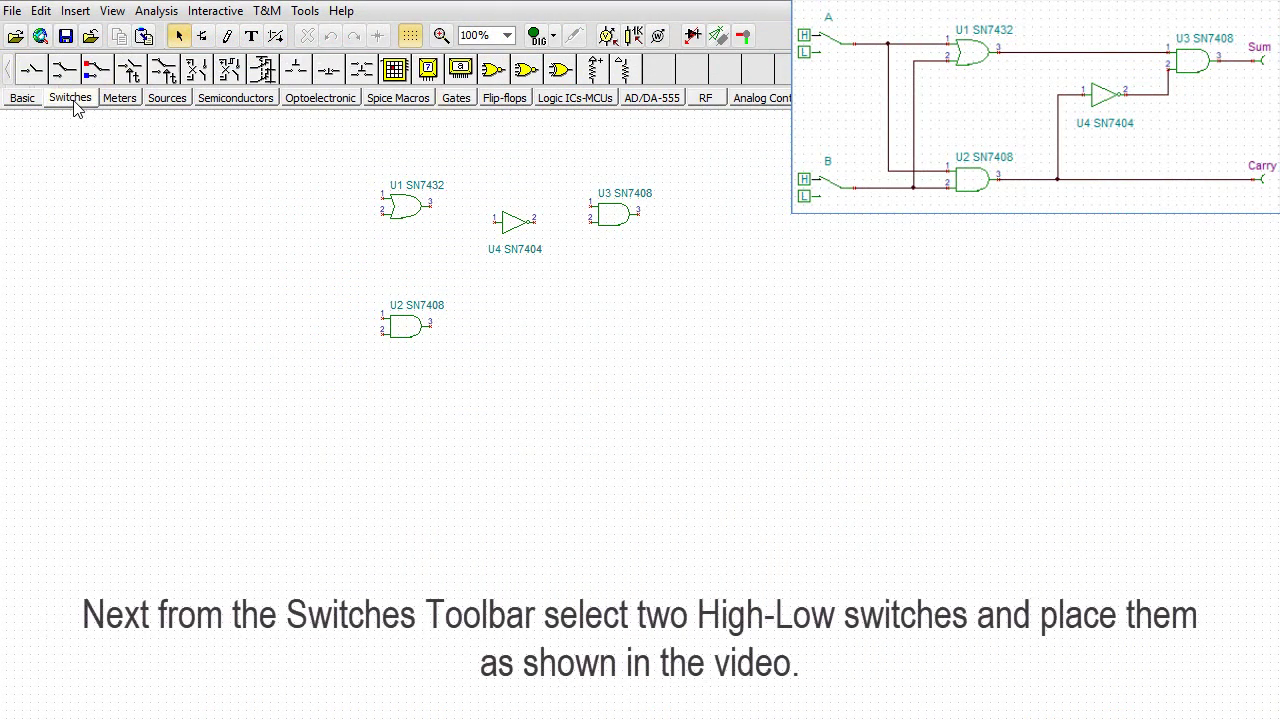
{"action": "left_click", "coordinate": [97, 72]}
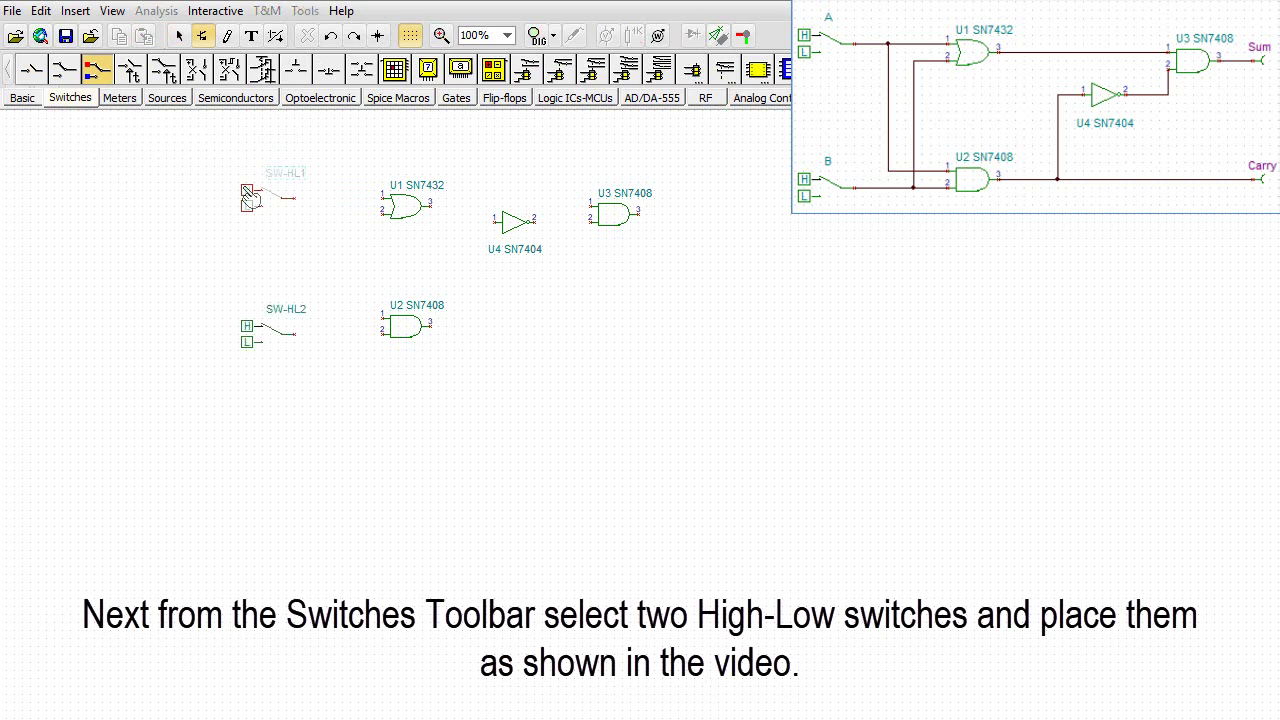
{"action": "left_click", "coordinate": [250, 198]}
Step: Place voltage pins VF1 right of U3 and VF2 below it
{"action": "left_click", "coordinate": [120, 97]}
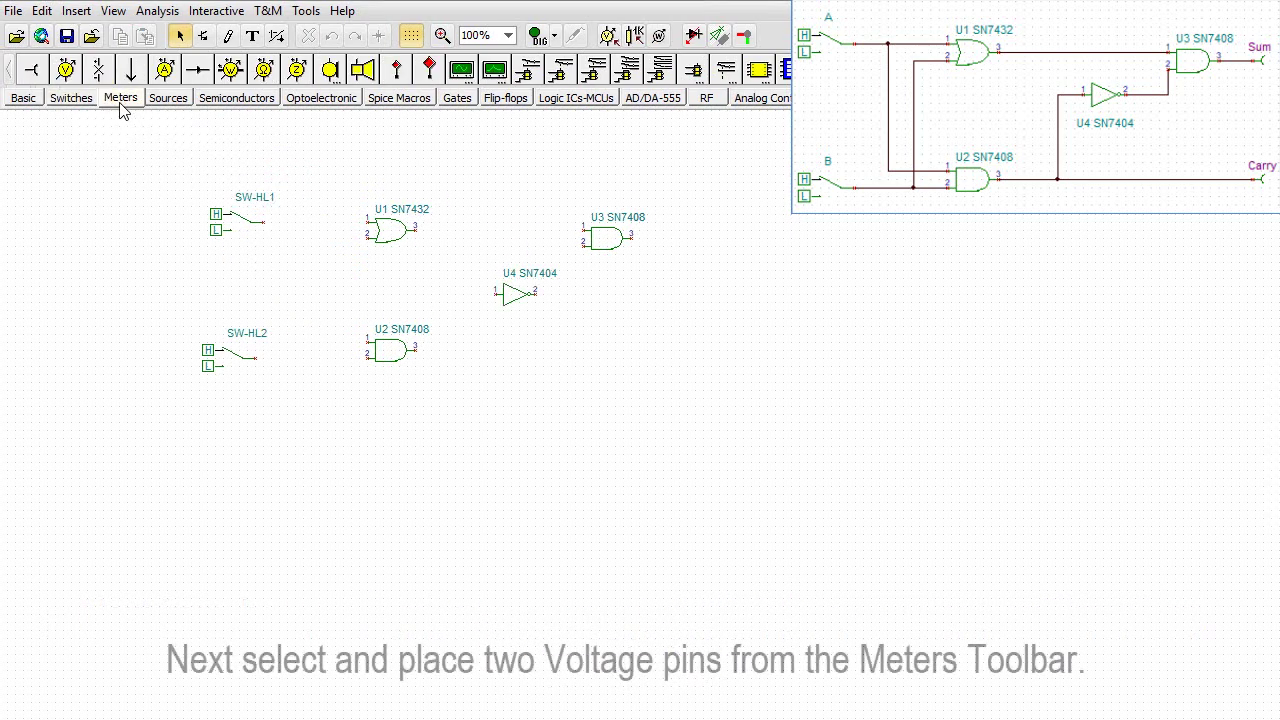
{"action": "left_click", "coordinate": [32, 69]}
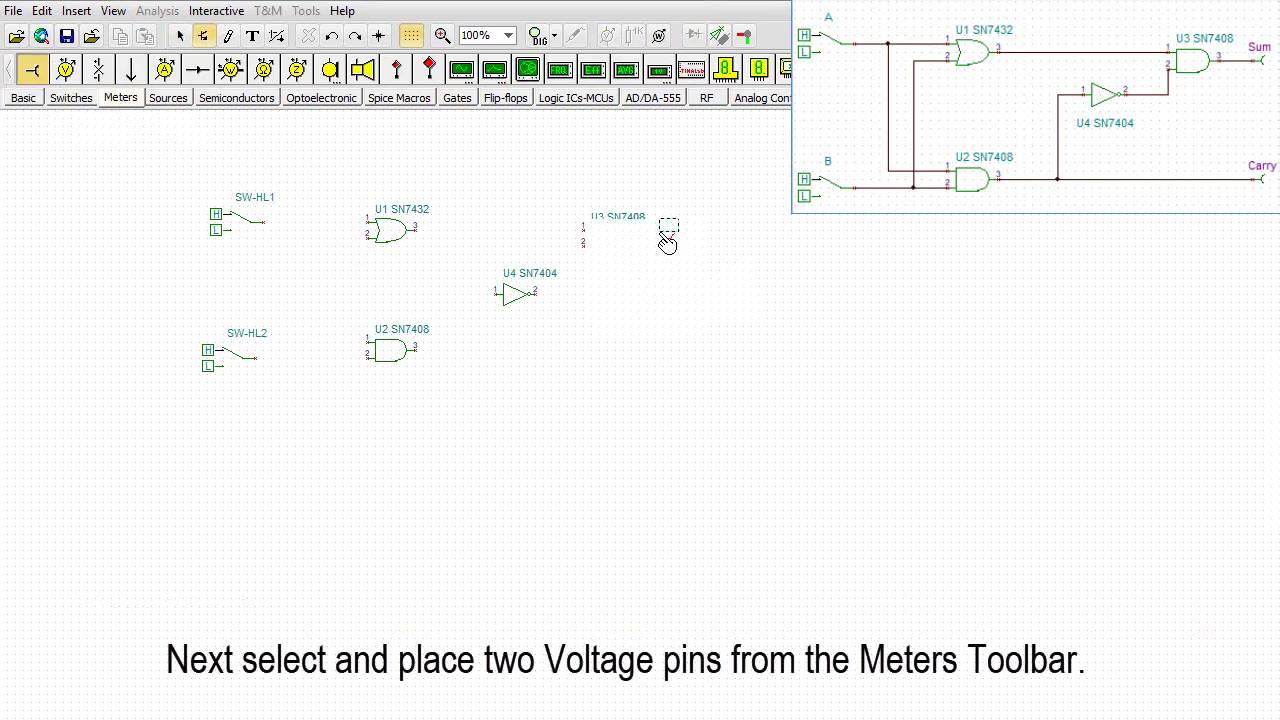
{"action": "left_click", "coordinate": [34, 75]}
{"action": "left_click", "coordinate": [664, 250]}
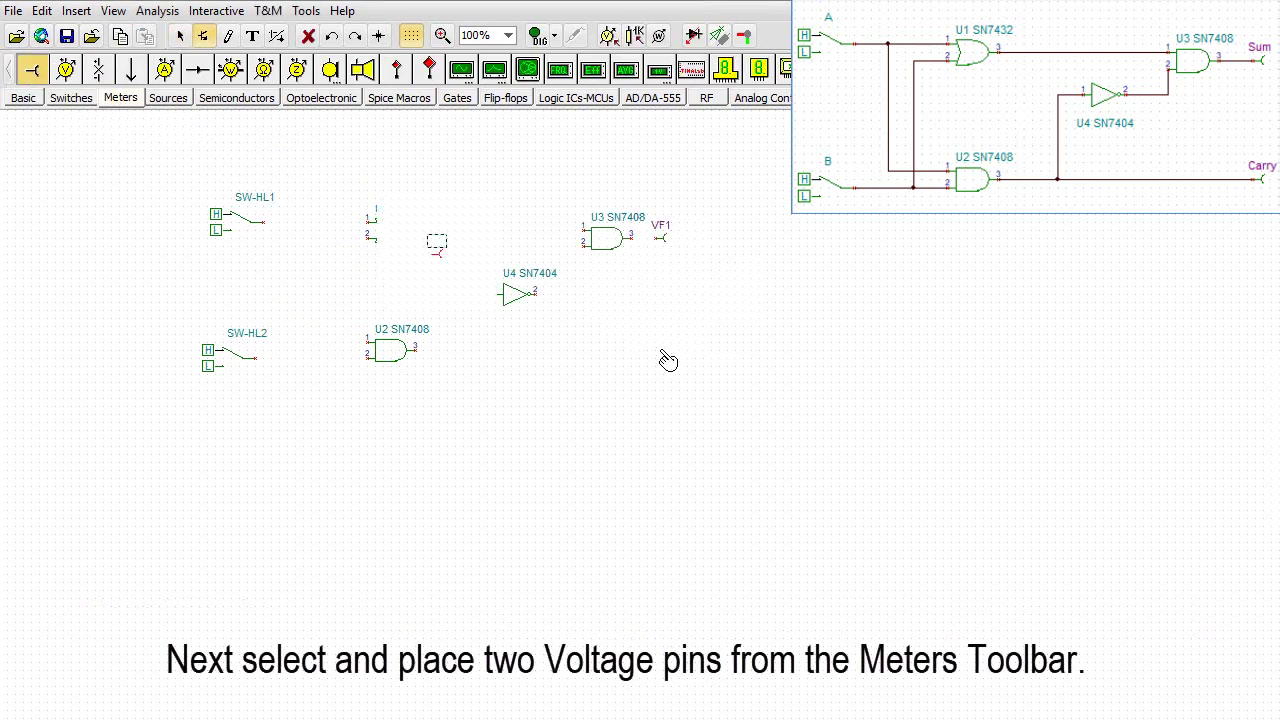
{"action": "left_click", "coordinate": [666, 358]}
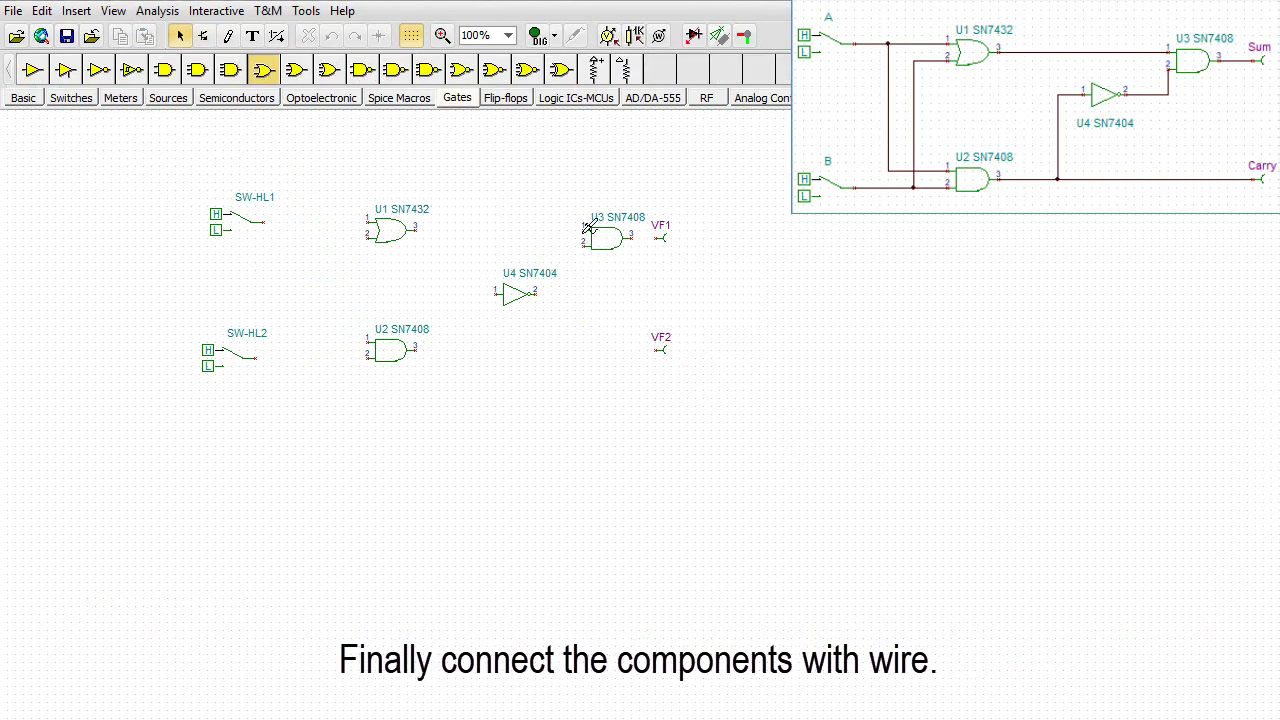
Step: Wire U1 to U3, the switch lines to the gate inputs, and U2's output to VF2
{"action": "left_click_drag", "start_coordinate": [586, 232], "coordinate": [264, 221]}
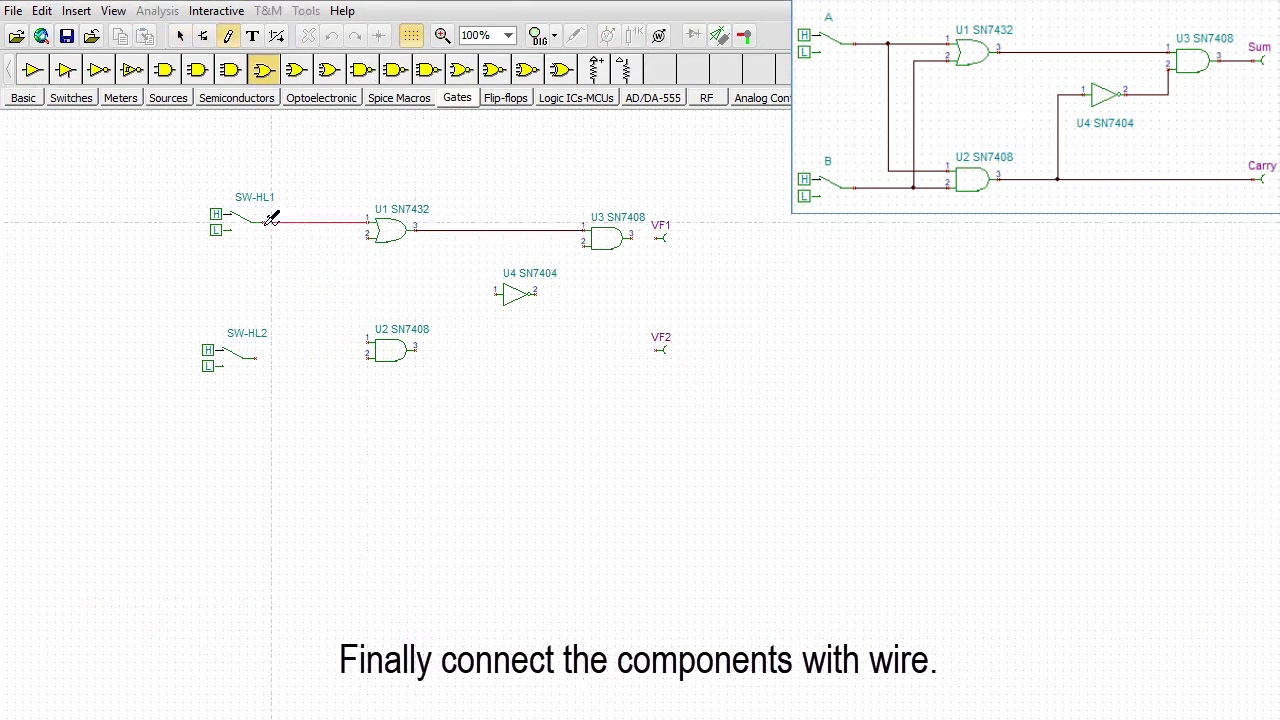
{"action": "left_click_drag", "start_coordinate": [370, 357], "coordinate": [256, 357]}
{"action": "left_click_drag", "start_coordinate": [416, 349], "coordinate": [660, 349]}
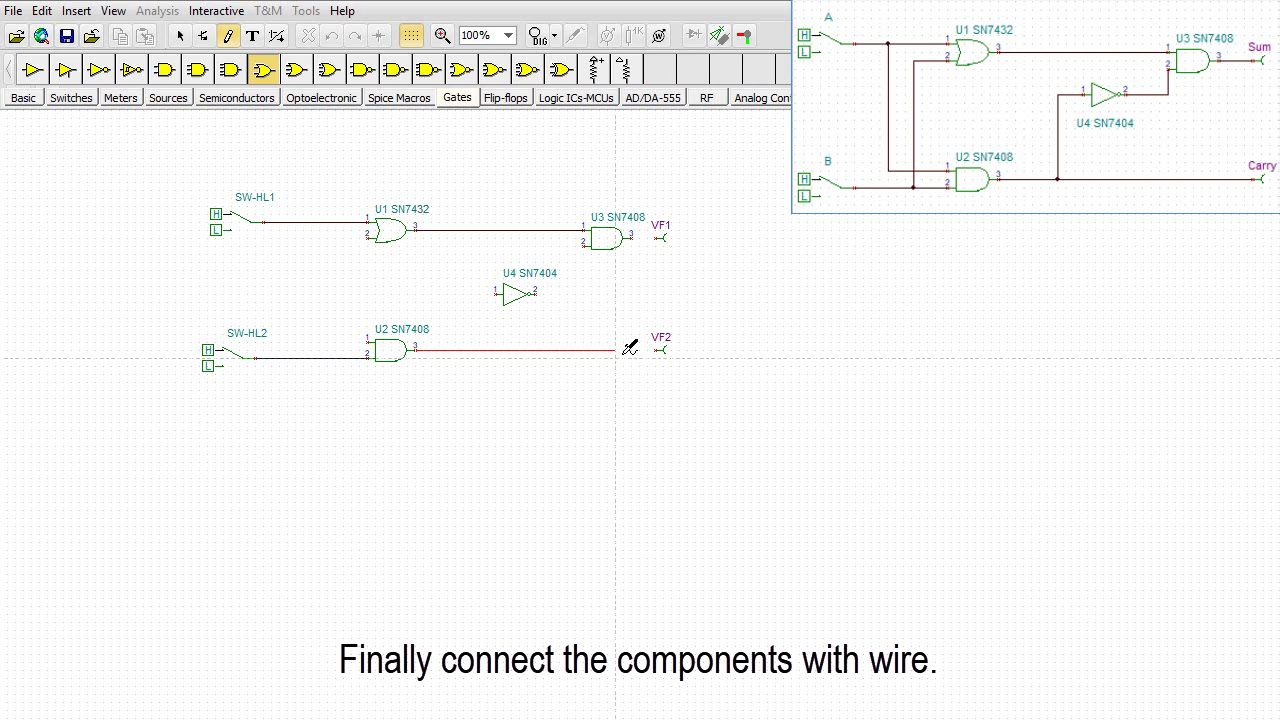
{"action": "mouse_move", "coordinate": [375, 232]}
{"action": "left_mouse_down"}
{"action": "mouse_move", "coordinate": [351, 357]}
{"action": "mouse_move", "coordinate": [320, 221]}
{"action": "left_mouse_up"}
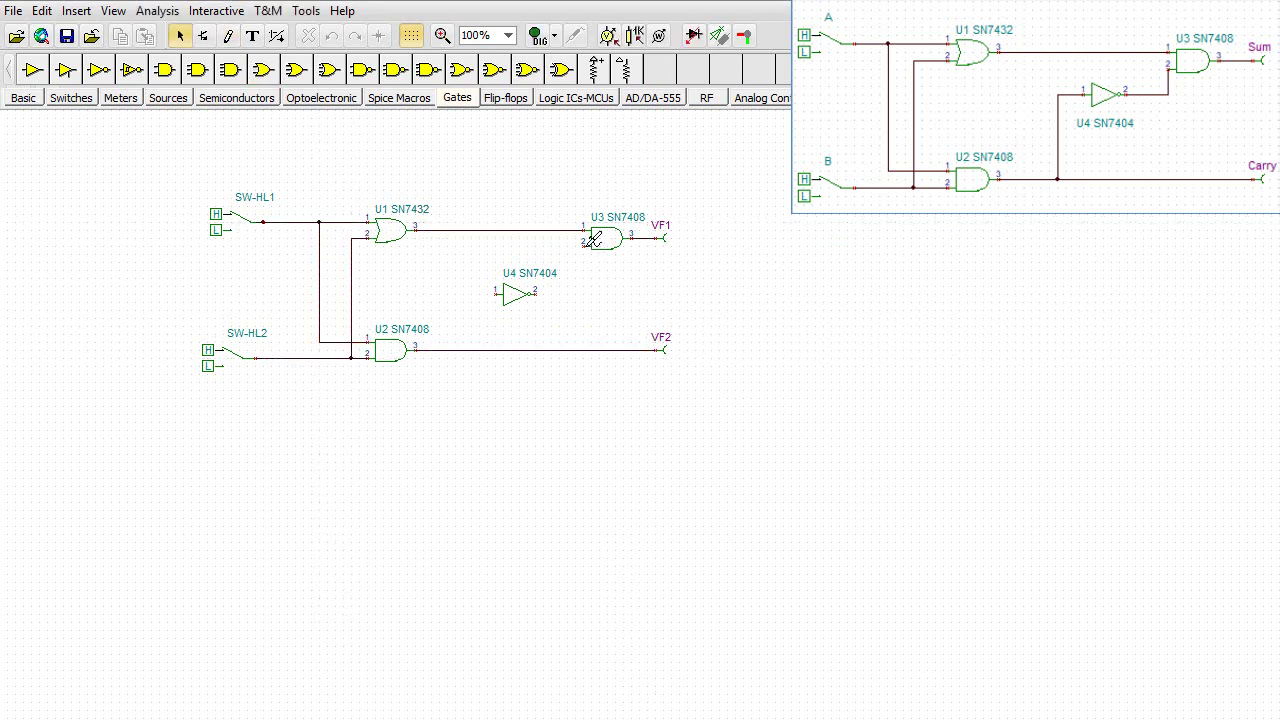
{"action": "left_click_drag", "start_coordinate": [584, 242], "coordinate": [472, 349]}
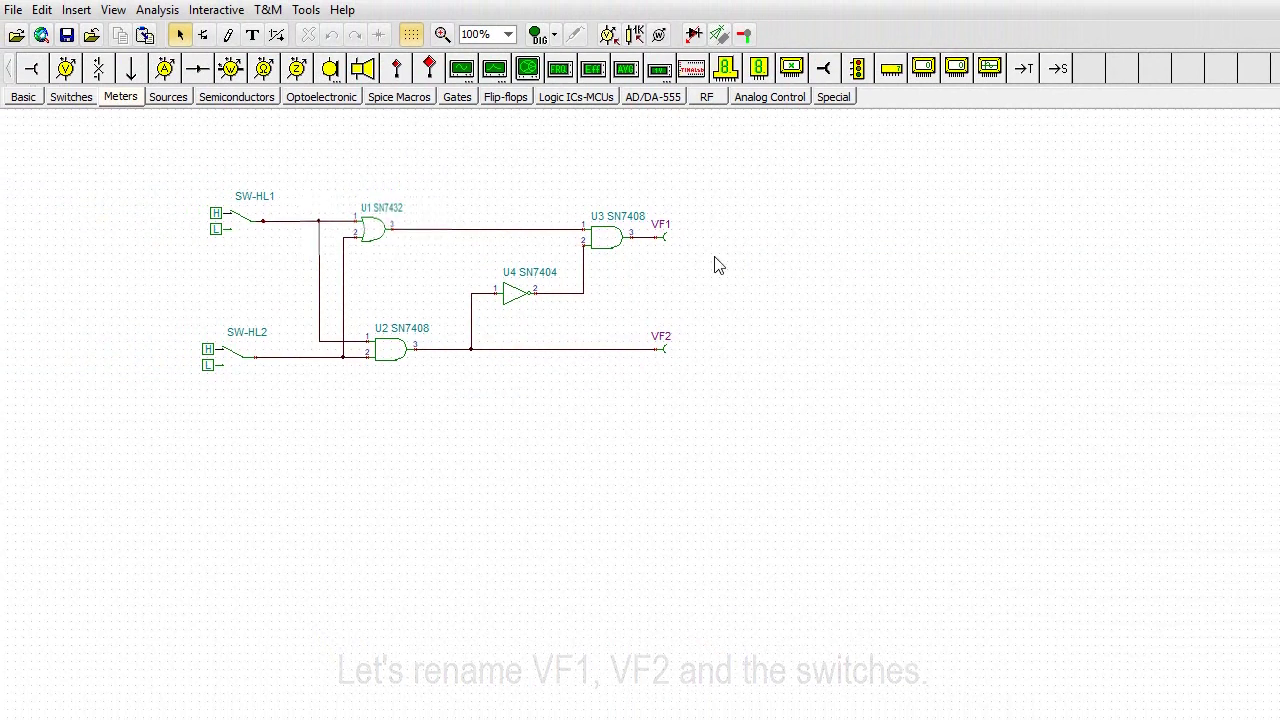
Step: Relabel voltage pins VF1 as Sum and VF2 as Carry
{"action": "double_click", "coordinate": [667, 240]}
{"action": "type", "text": "Sum"}
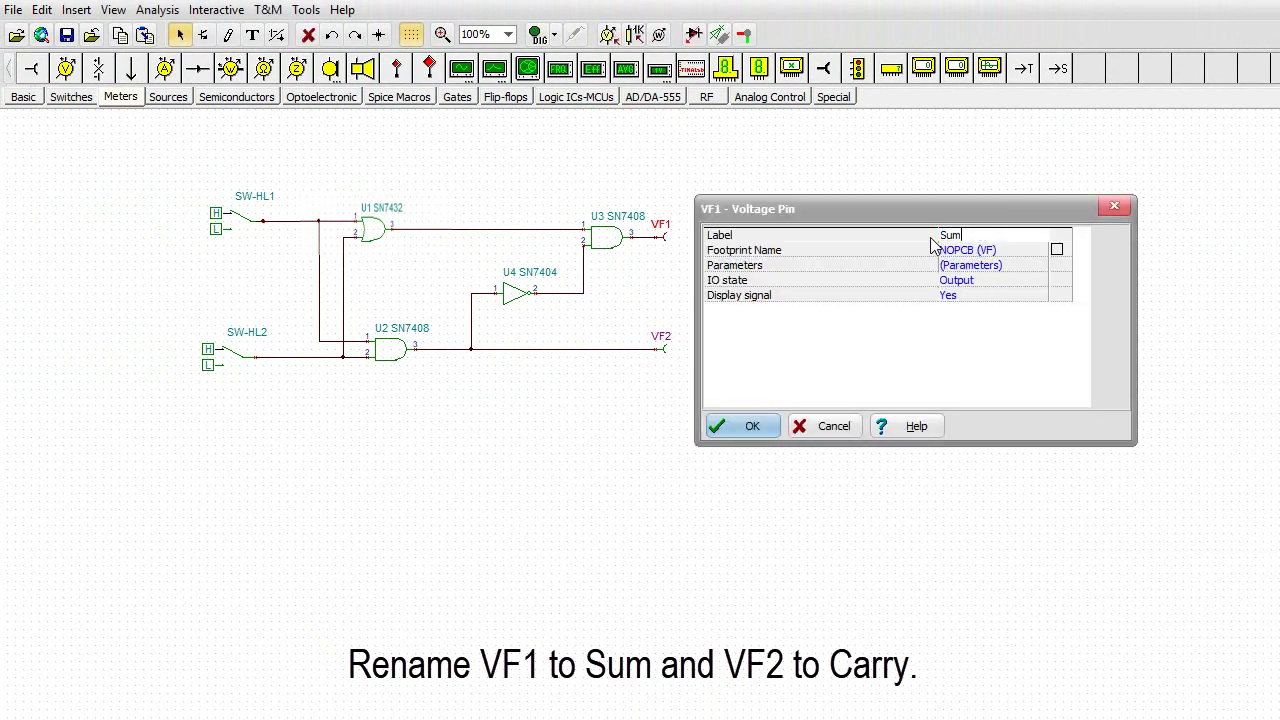
{"action": "left_click", "coordinate": [731, 428]}
{"action": "double_click", "coordinate": [667, 347]}
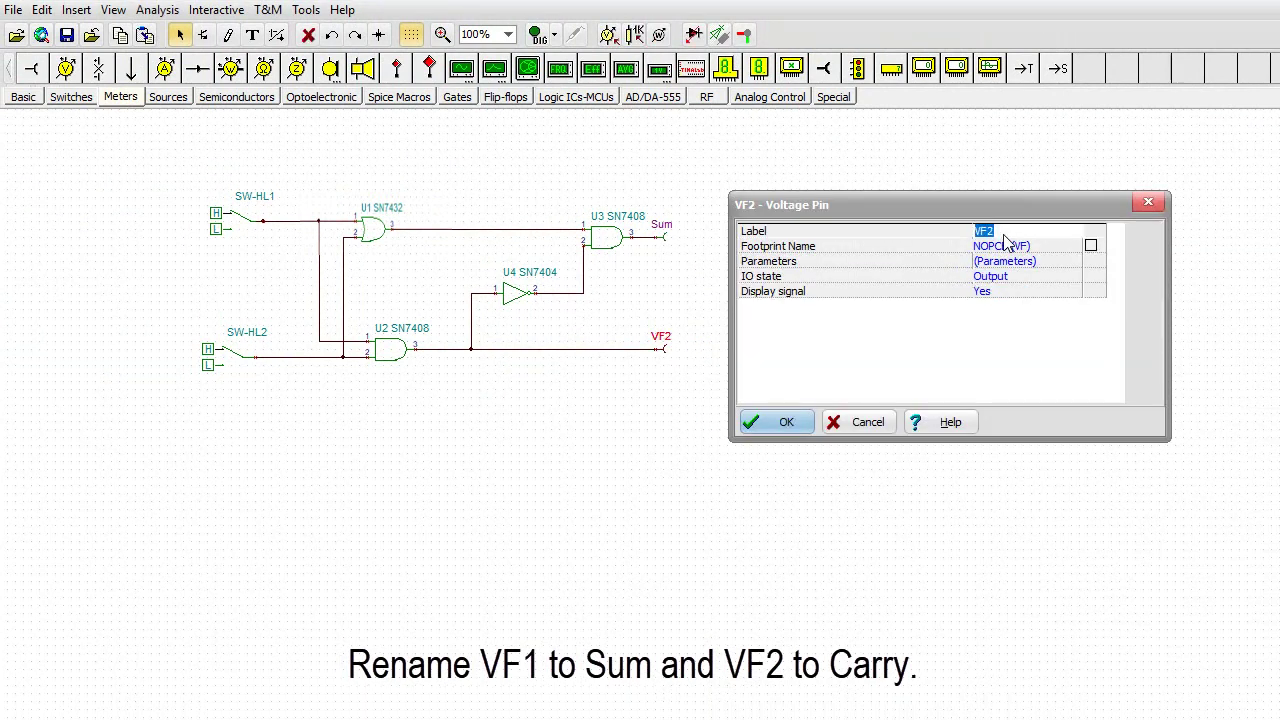
{"action": "type", "text": "arry"}
{"action": "left_click", "coordinate": [788, 421]}
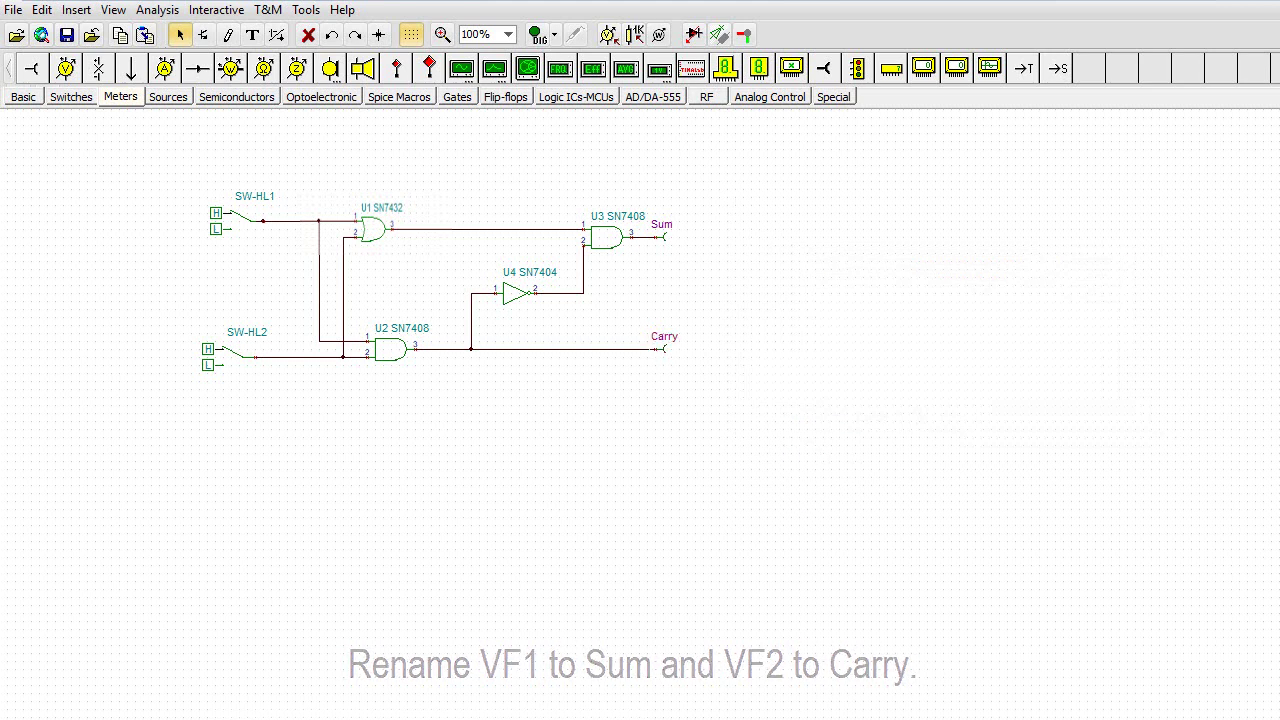
Step: Relabel the upper switch as A and the lower switch as B
{"action": "left_click", "coordinate": [222, 214]}
{"action": "double_click", "coordinate": [226, 219]}
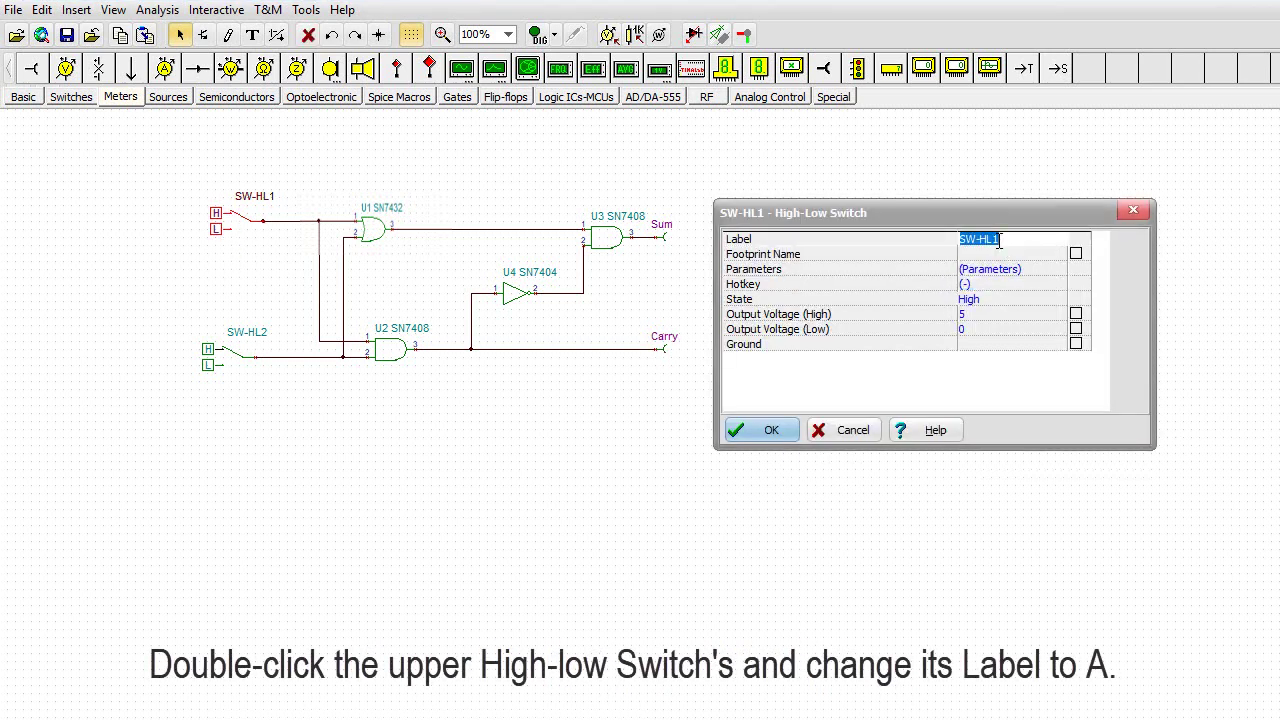
{"action": "type", "text": "A"}
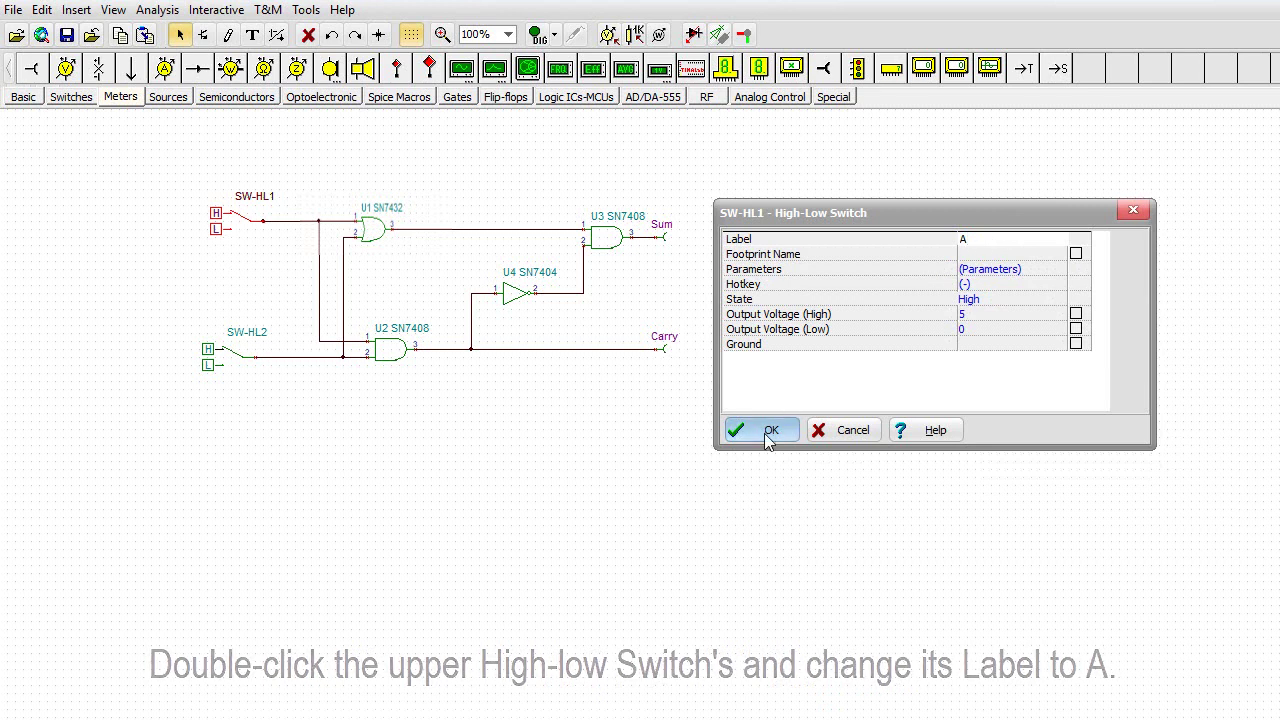
{"action": "left_click", "coordinate": [766, 430]}
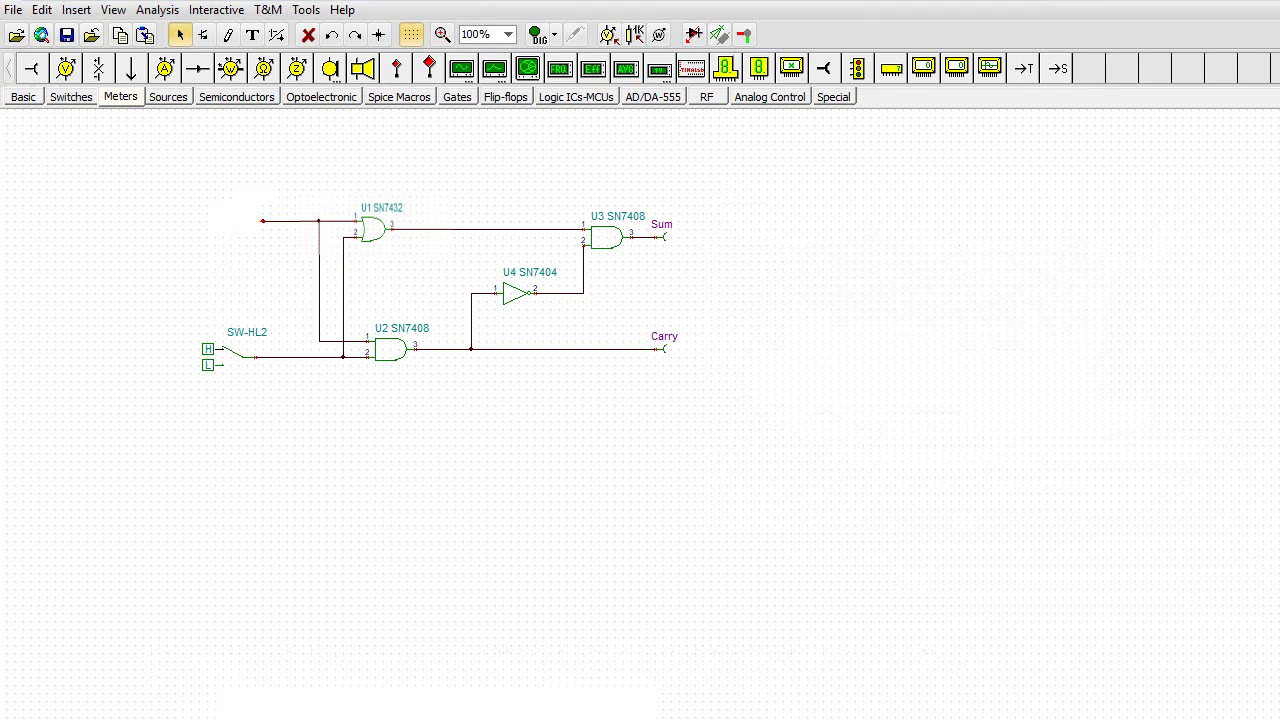
{"action": "left_click", "coordinate": [234, 351]}
{"action": "double_click", "coordinate": [234, 351]}
{"action": "type", "text": "B"}
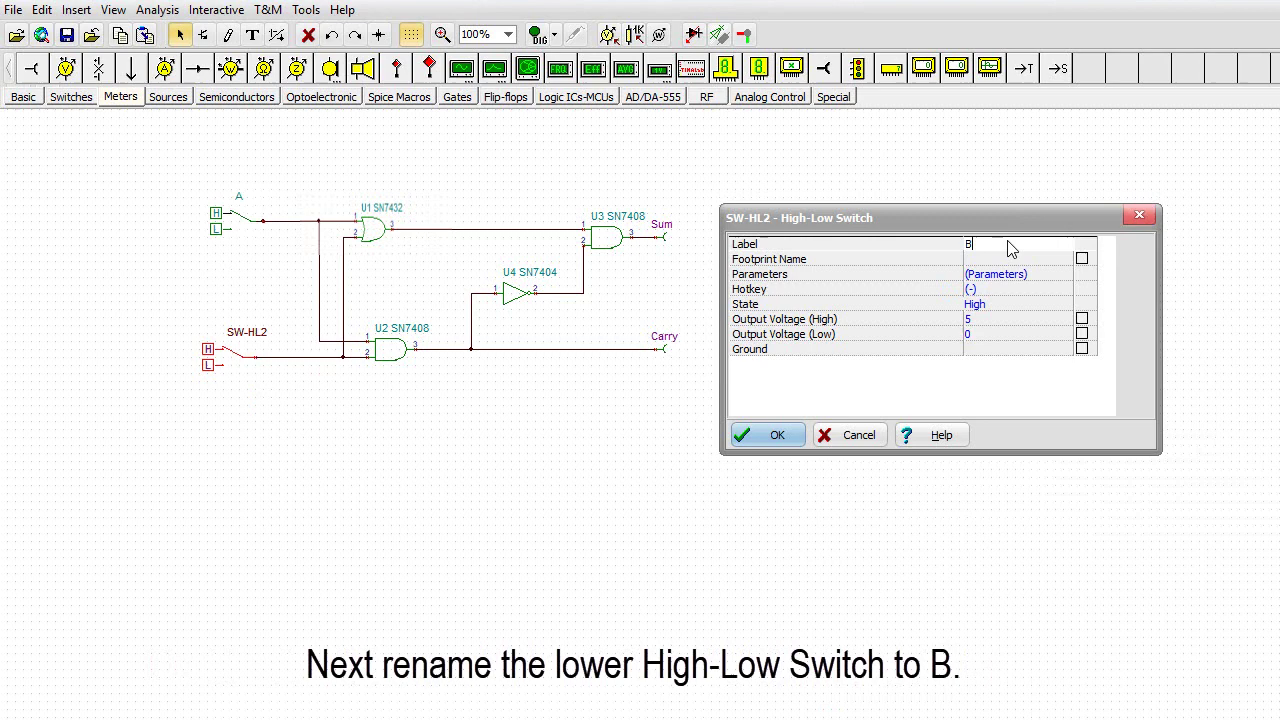
{"action": "left_click", "coordinate": [766, 434]}
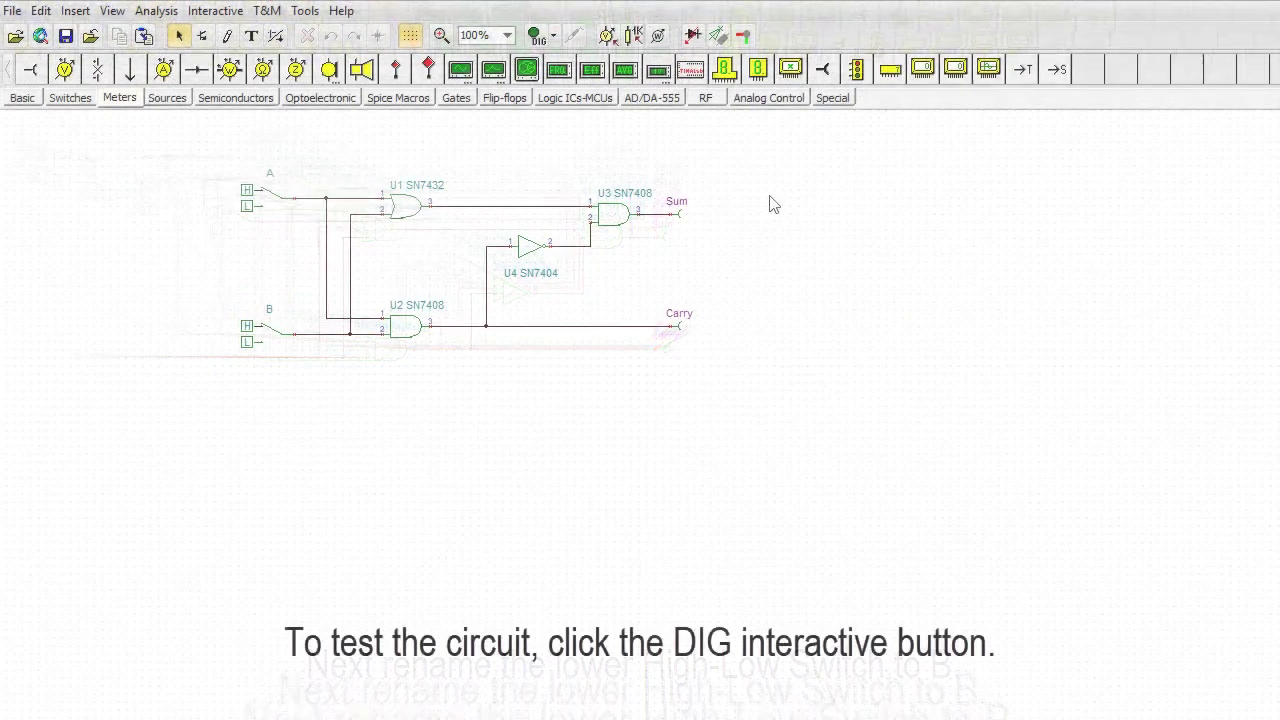
Step: Start interactive testing with DIG and set the interactive mode to Digital
{"action": "left_click", "coordinate": [537, 38]}
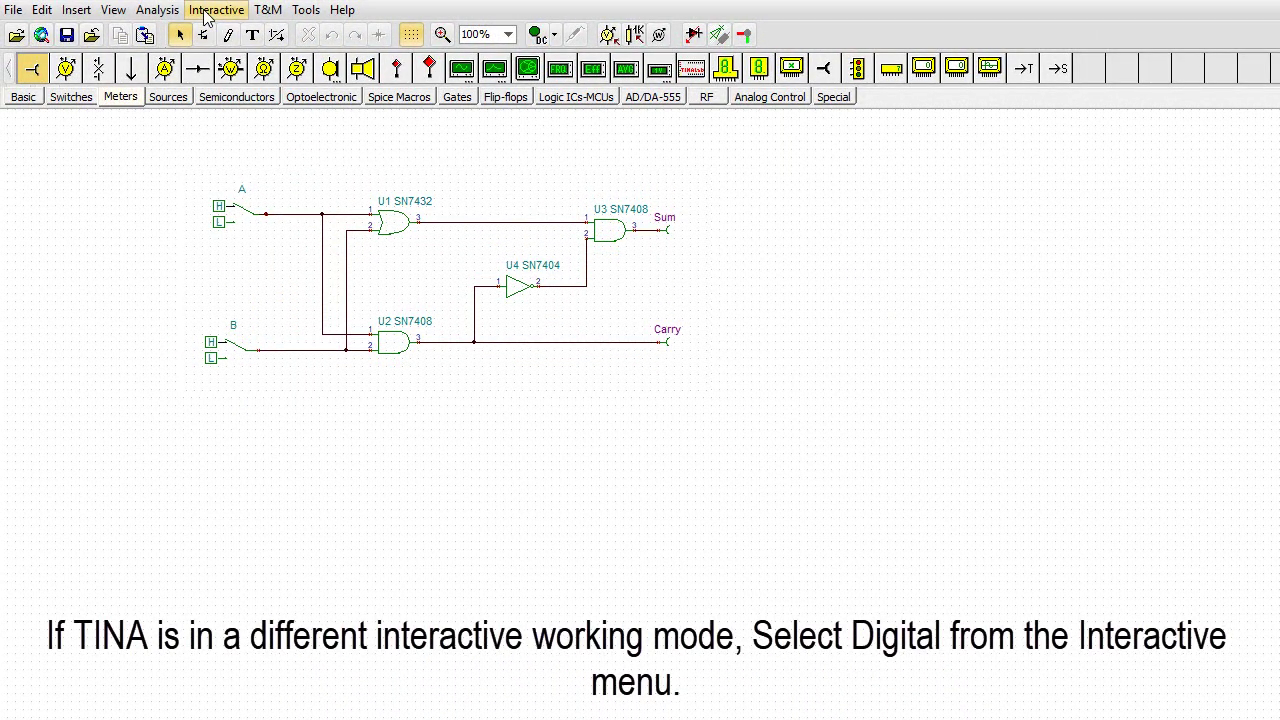
{"action": "left_click", "coordinate": [216, 10]}
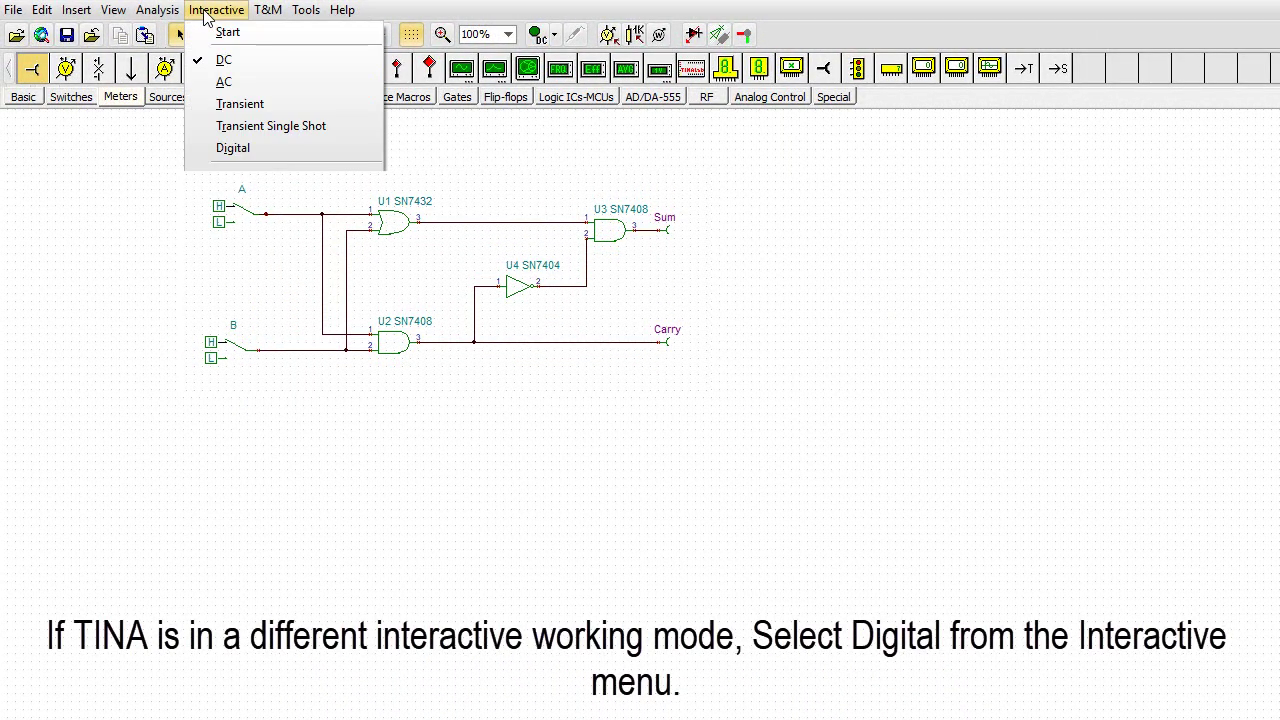
{"action": "left_click", "coordinate": [232, 148]}
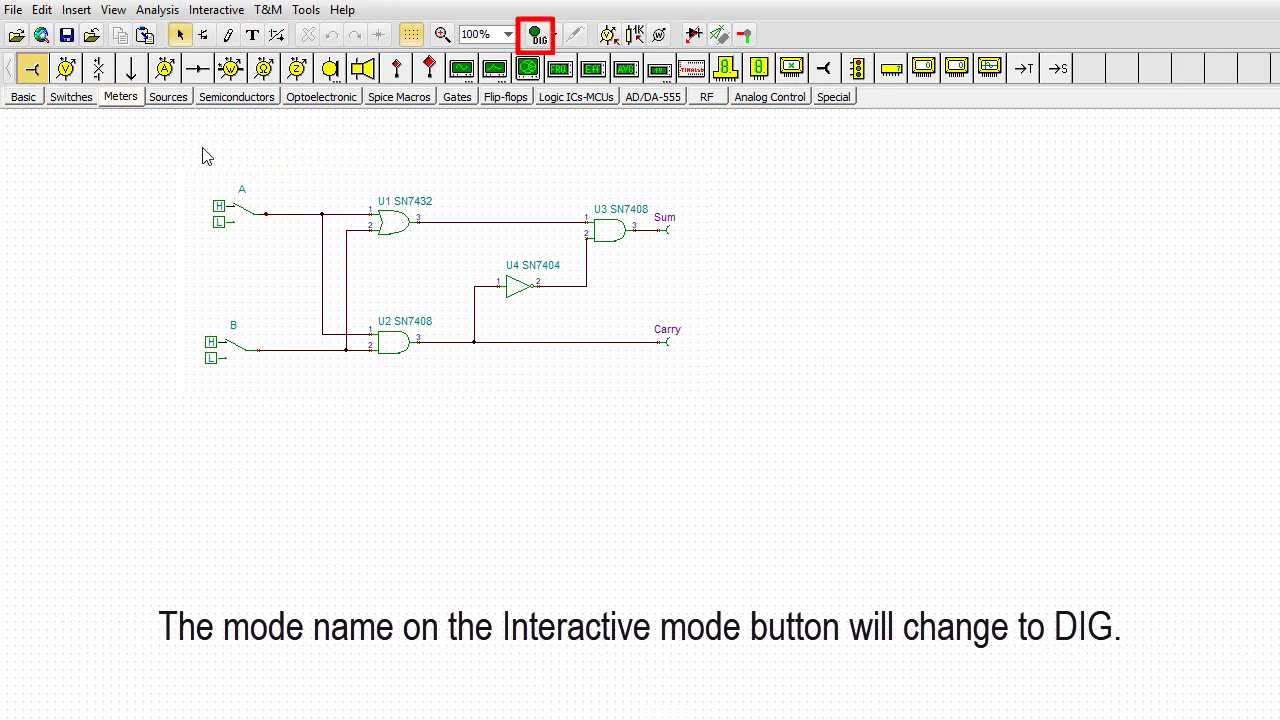
{"action": "left_click", "coordinate": [555, 37]}
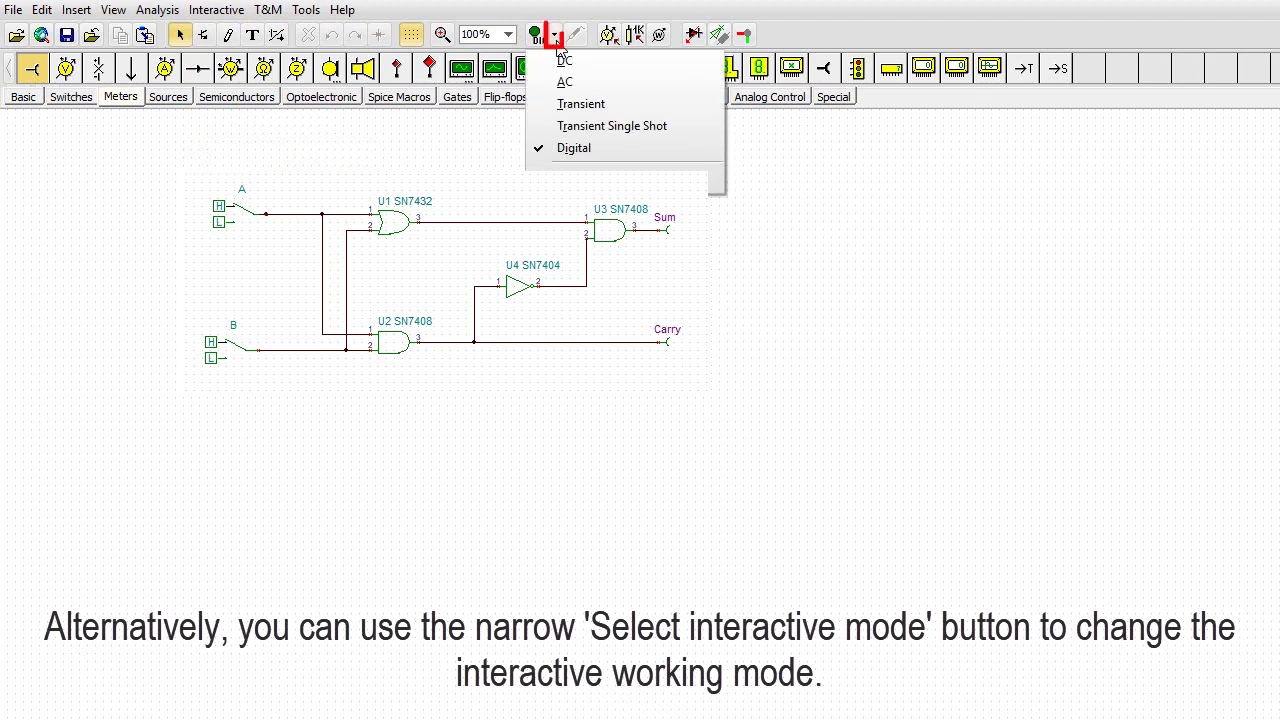
{"action": "left_click", "coordinate": [540, 152]}
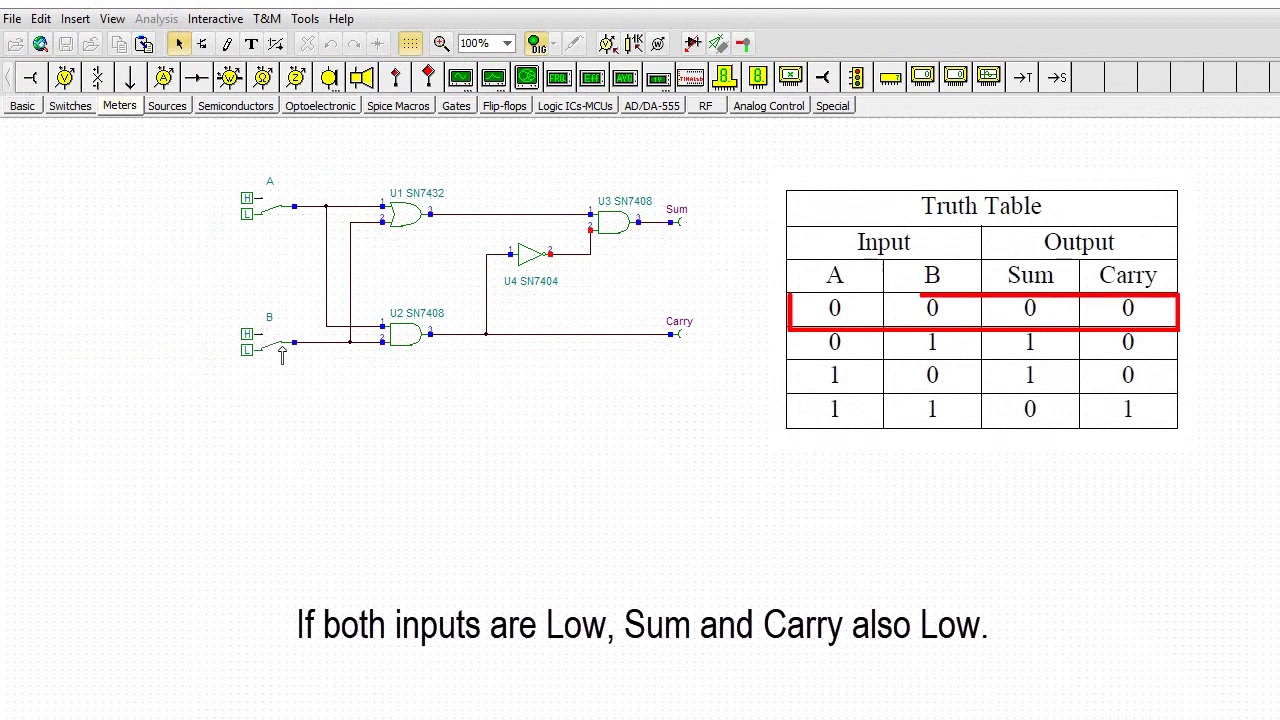
Step: Toggle switches A and B through the input combinations, finishing with both High
{"action": "left_click", "coordinate": [276, 216]}
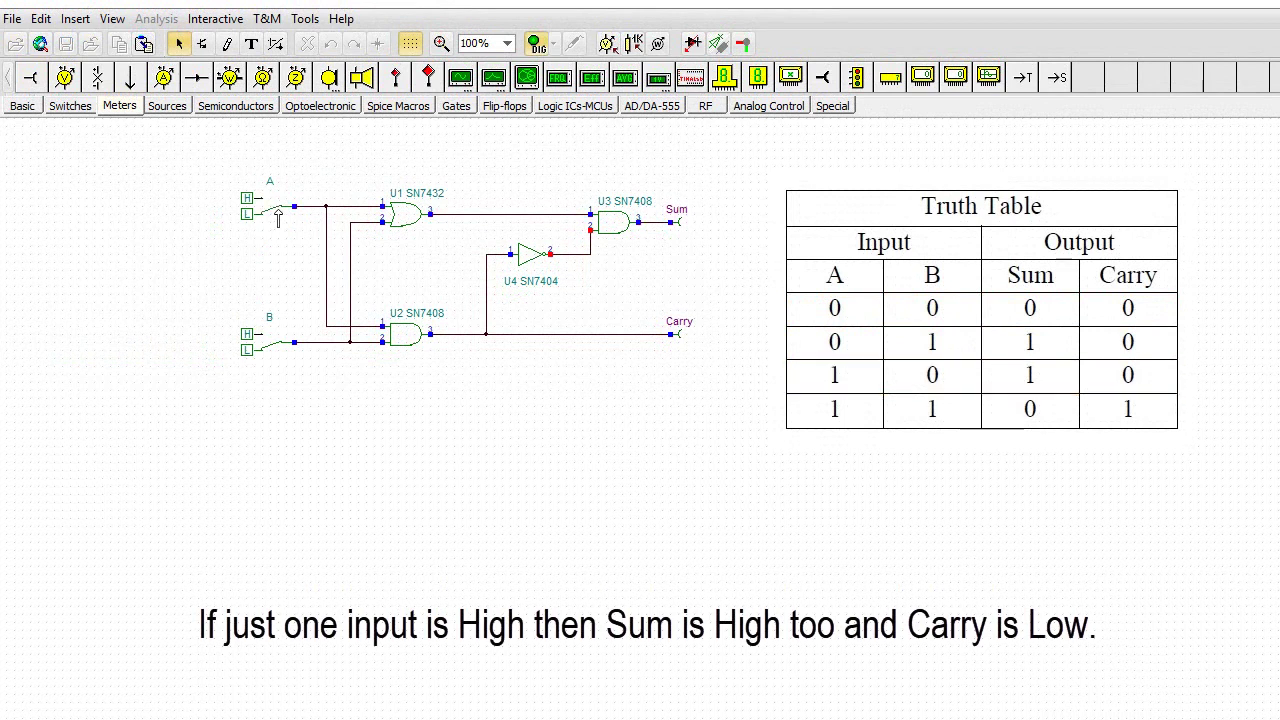
{"action": "left_click", "coordinate": [278, 345]}
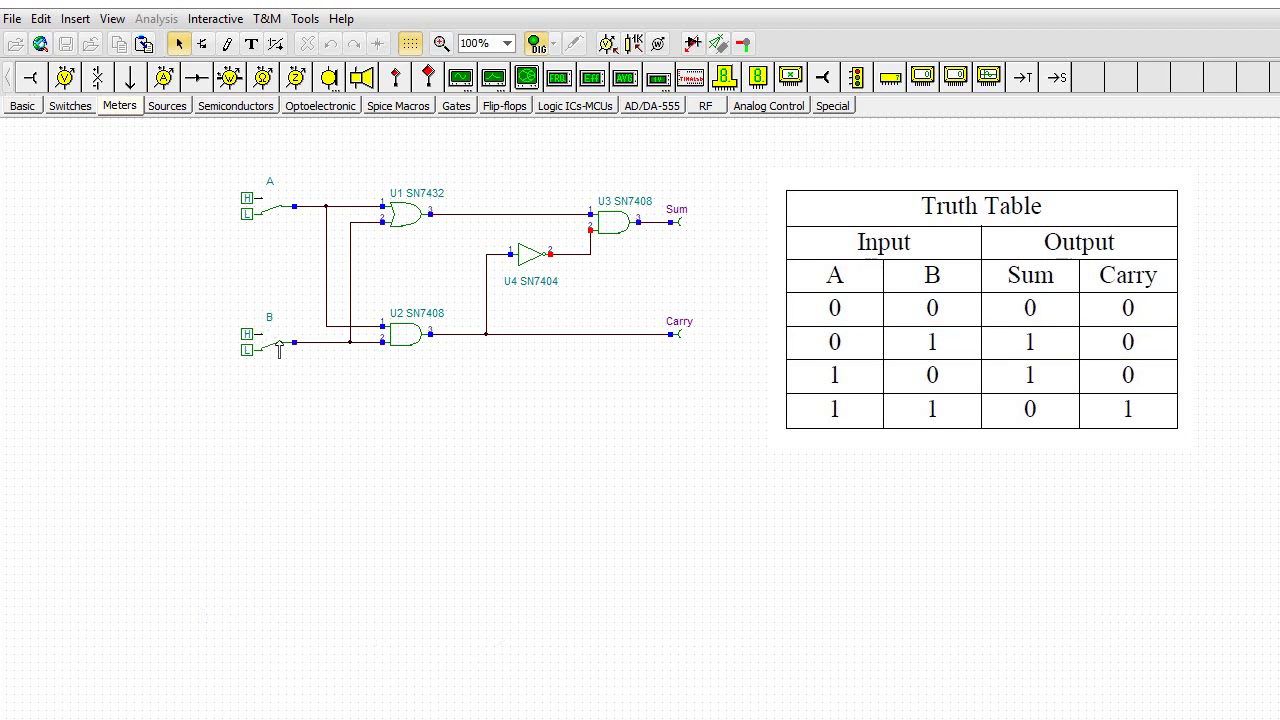
{"action": "left_click", "coordinate": [278, 345]}
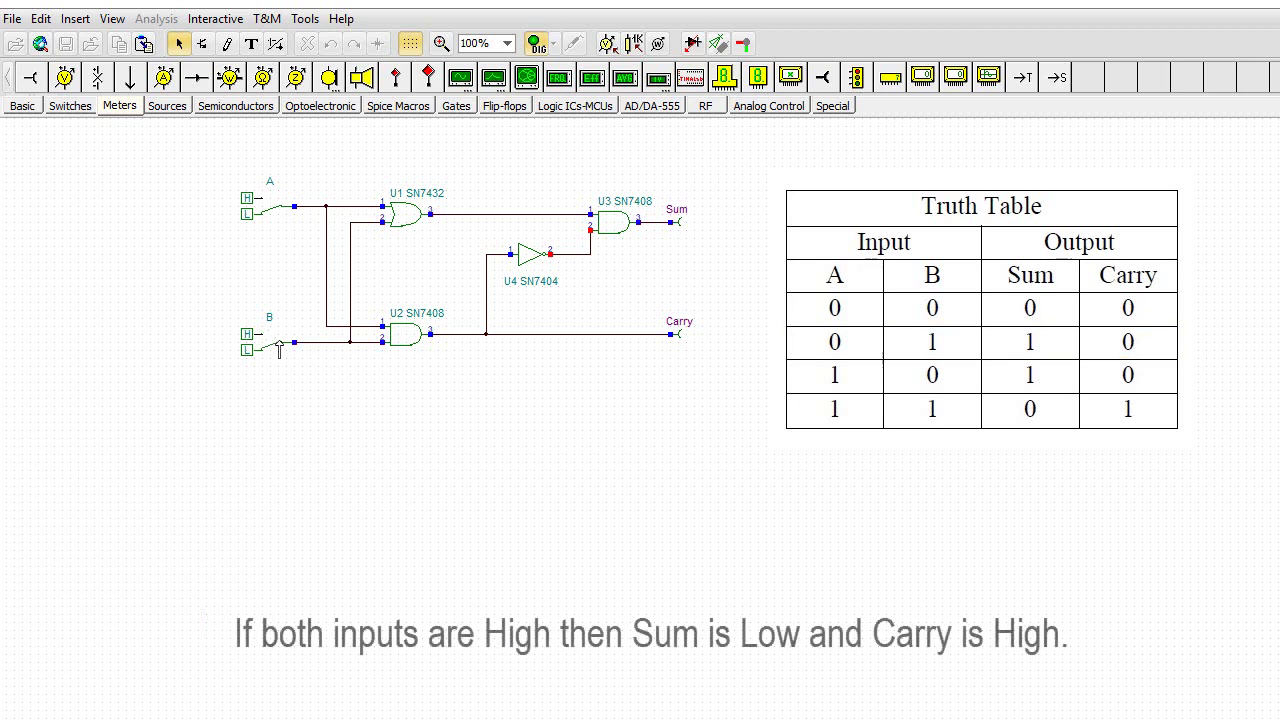
{"action": "left_click", "coordinate": [275, 212]}
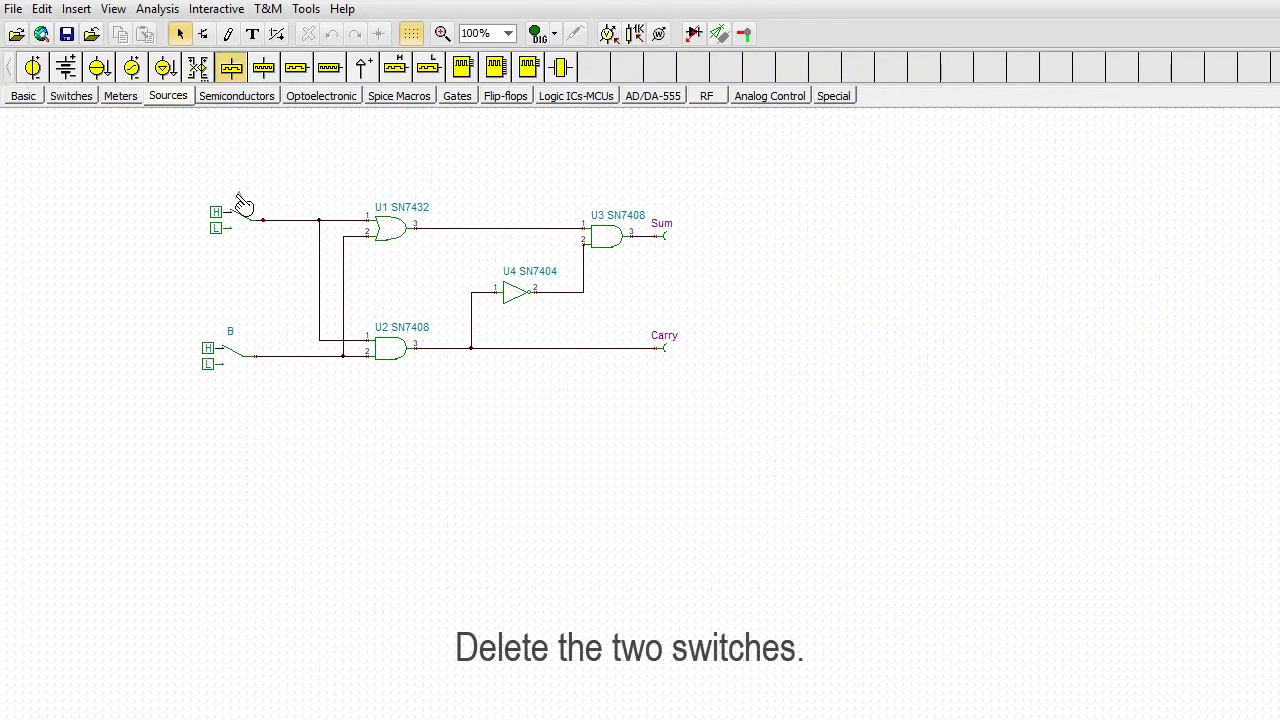
Step: Delete input switches A and B
{"action": "left_click", "coordinate": [240, 210]}
{"action": "key", "text": "Delete"}
{"action": "left_click", "coordinate": [235, 343]}
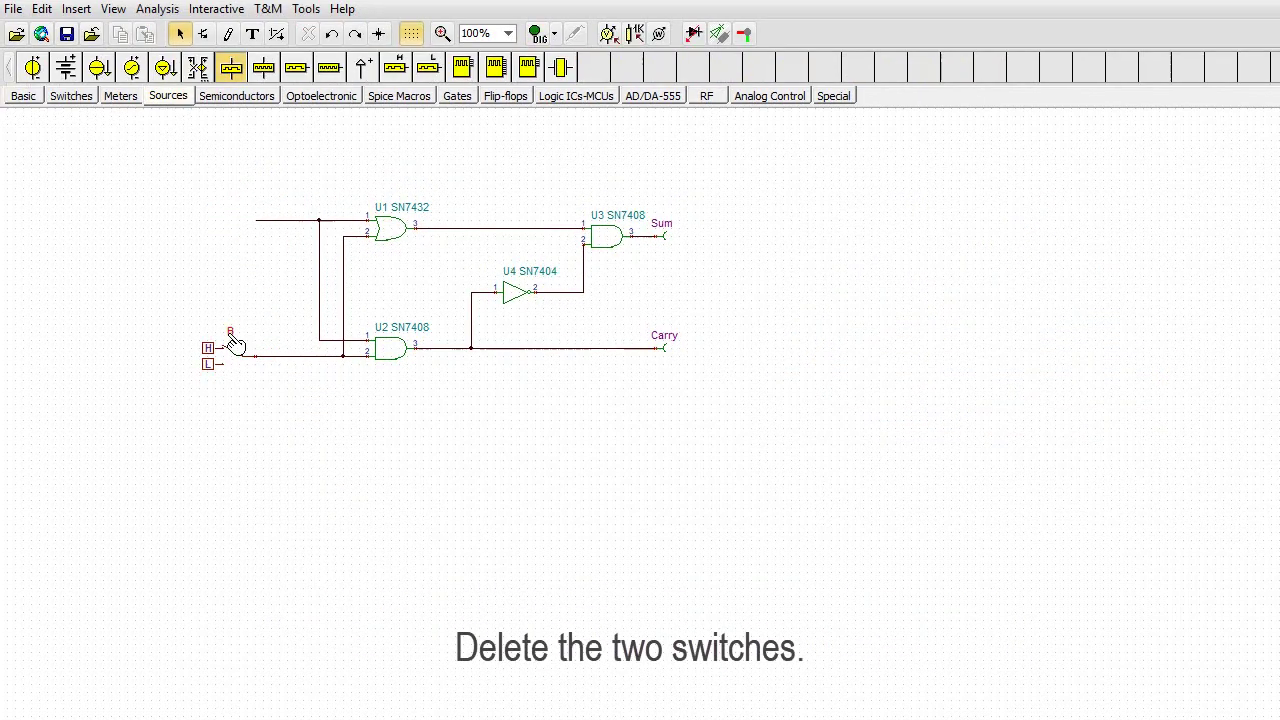
{"action": "key", "text": "Delete"}
Step: Place two pulse sources at inputs A and B
{"action": "left_click", "coordinate": [166, 100]}
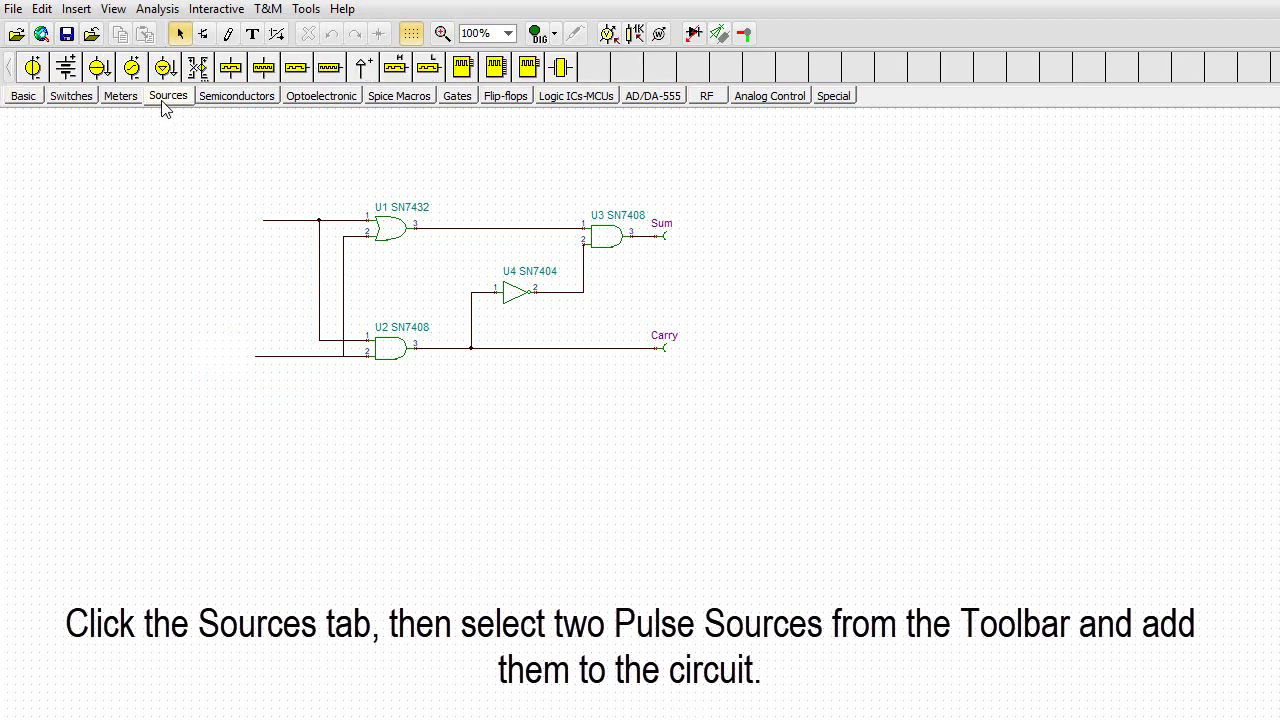
{"action": "left_click", "coordinate": [230, 67]}
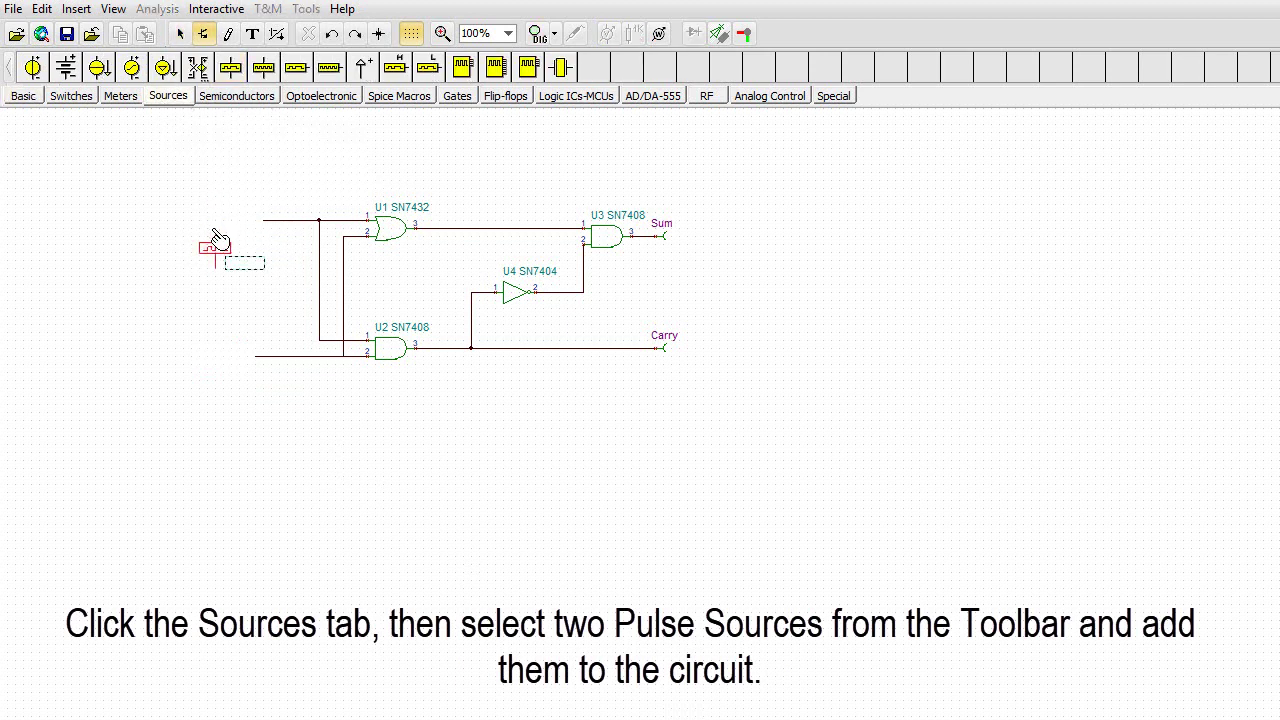
{"action": "left_click", "coordinate": [214, 247]}
{"action": "left_click", "coordinate": [230, 67]}
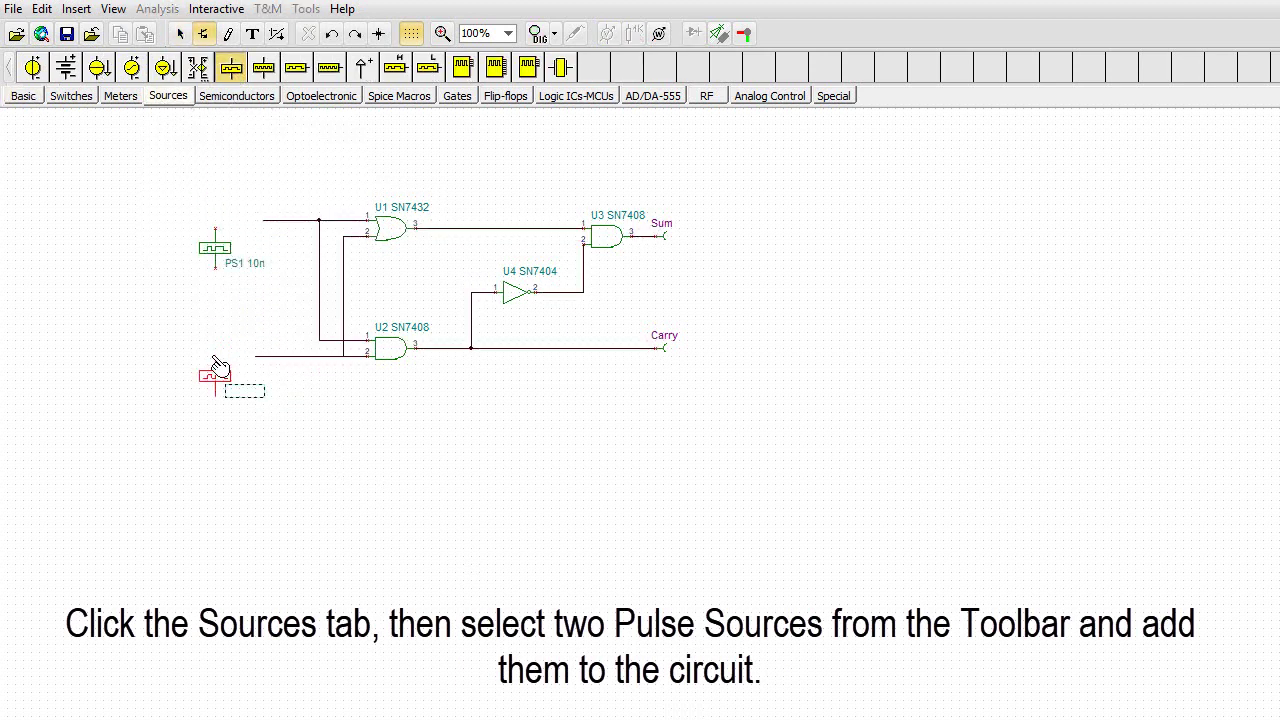
{"action": "left_click", "coordinate": [214, 372]}
Step: Wire PS1 to the upper input line and PS2 to the lower one
{"action": "left_click", "coordinate": [217, 227]}
{"action": "left_click", "coordinate": [255, 220]}
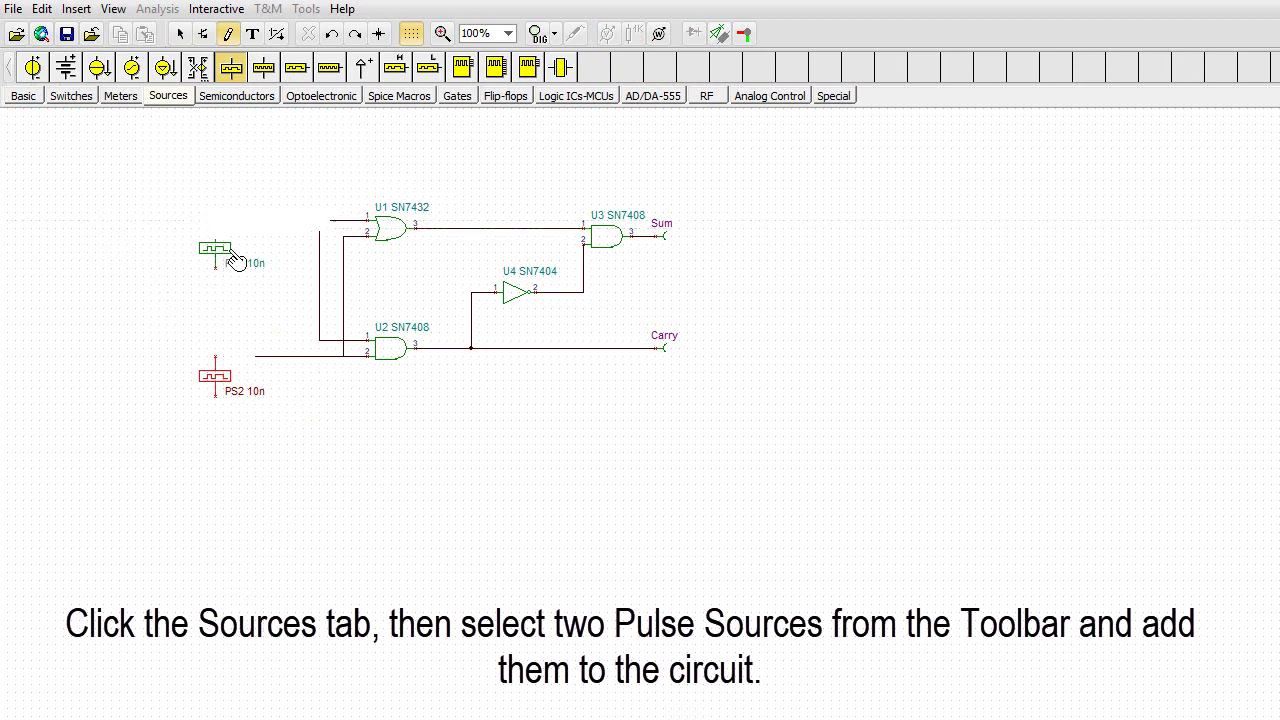
{"action": "key", "text": "Escape"}
{"action": "left_click", "coordinate": [216, 355]}
{"action": "left_click", "coordinate": [256, 355]}
{"action": "key", "text": "Escape"}
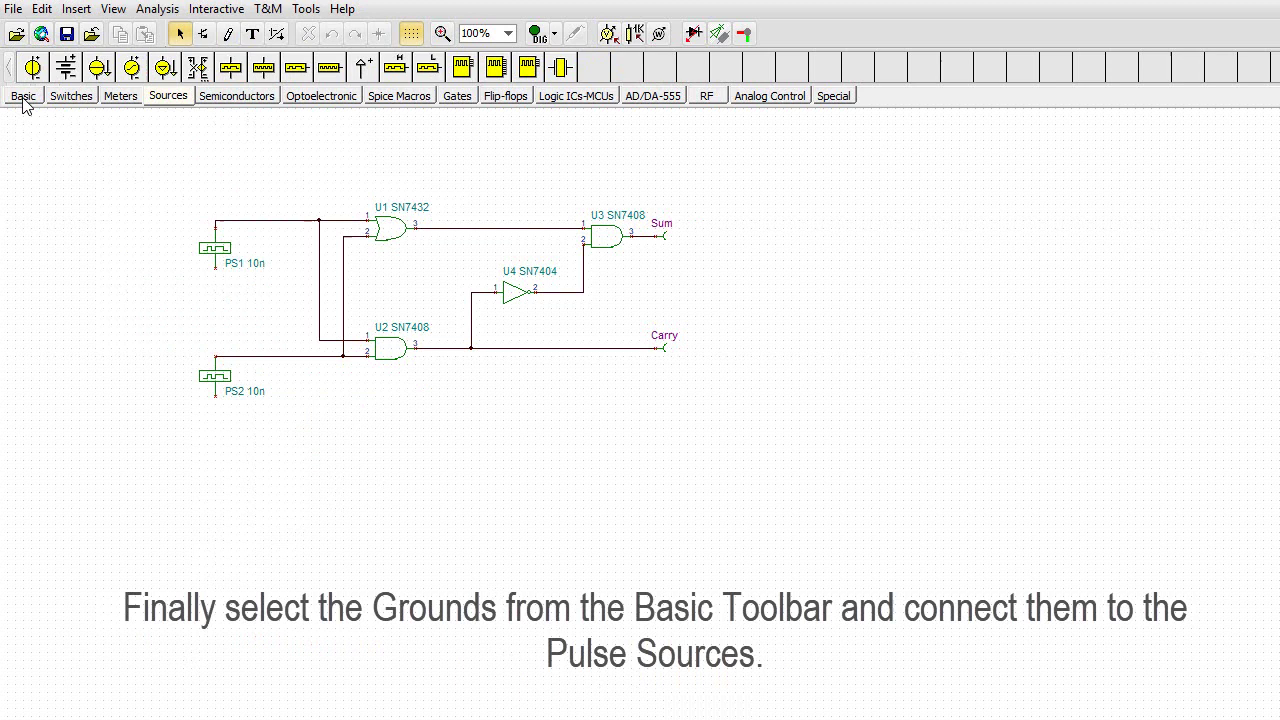
Step: Attach a ground to PS1's bottom pin
{"action": "left_click", "coordinate": [23, 96]}
{"action": "left_click", "coordinate": [33, 67]}
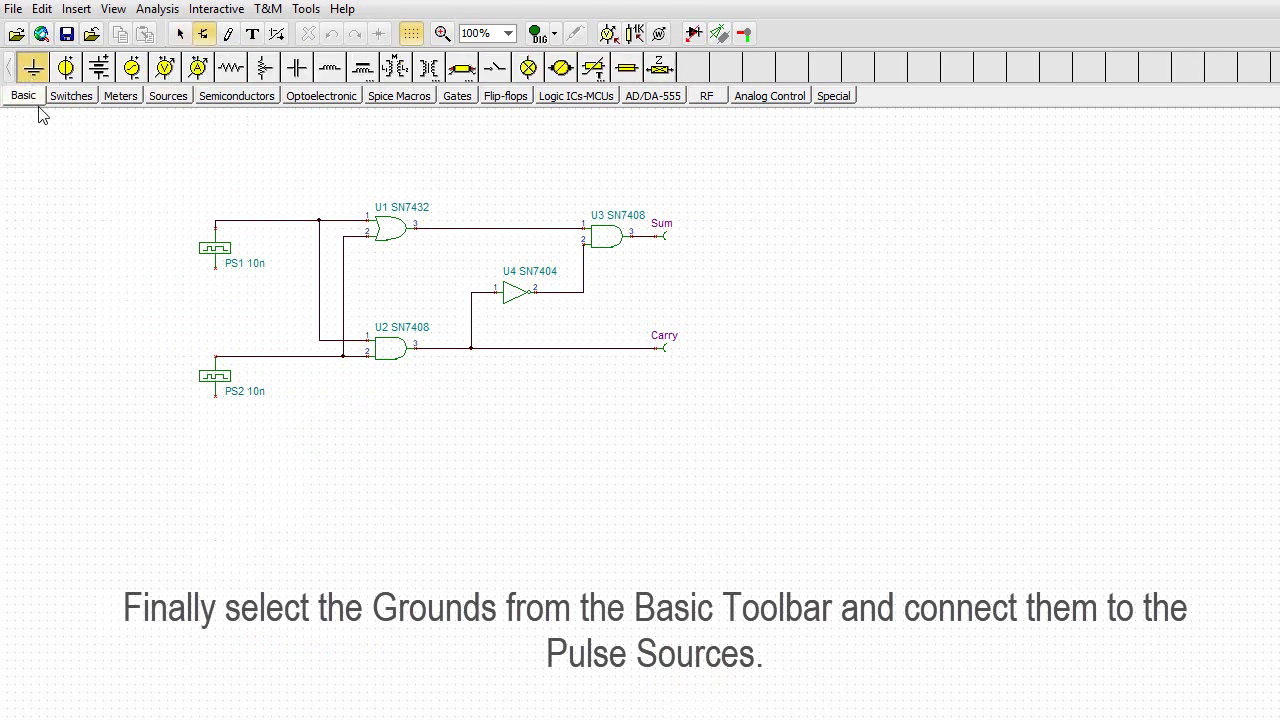
{"action": "left_click", "coordinate": [217, 279]}
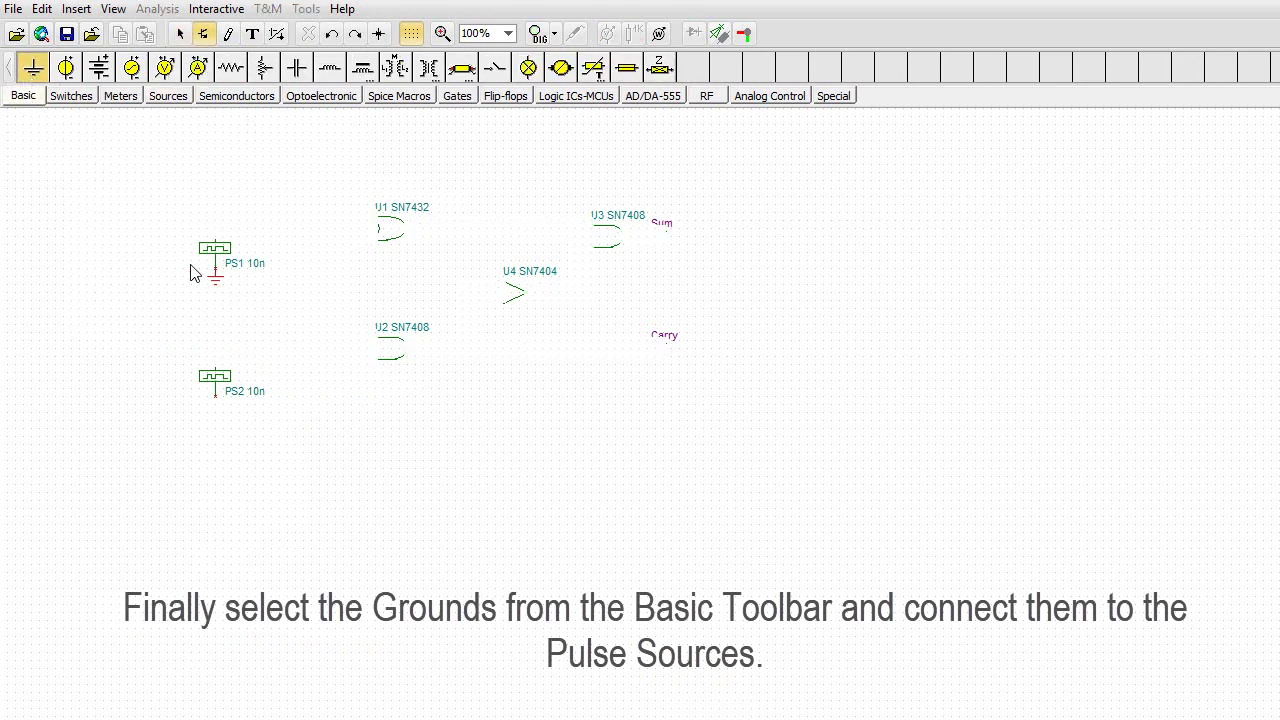
Step: Ground PS2's bottom pin and deselect everything
{"action": "left_click", "coordinate": [218, 405]}
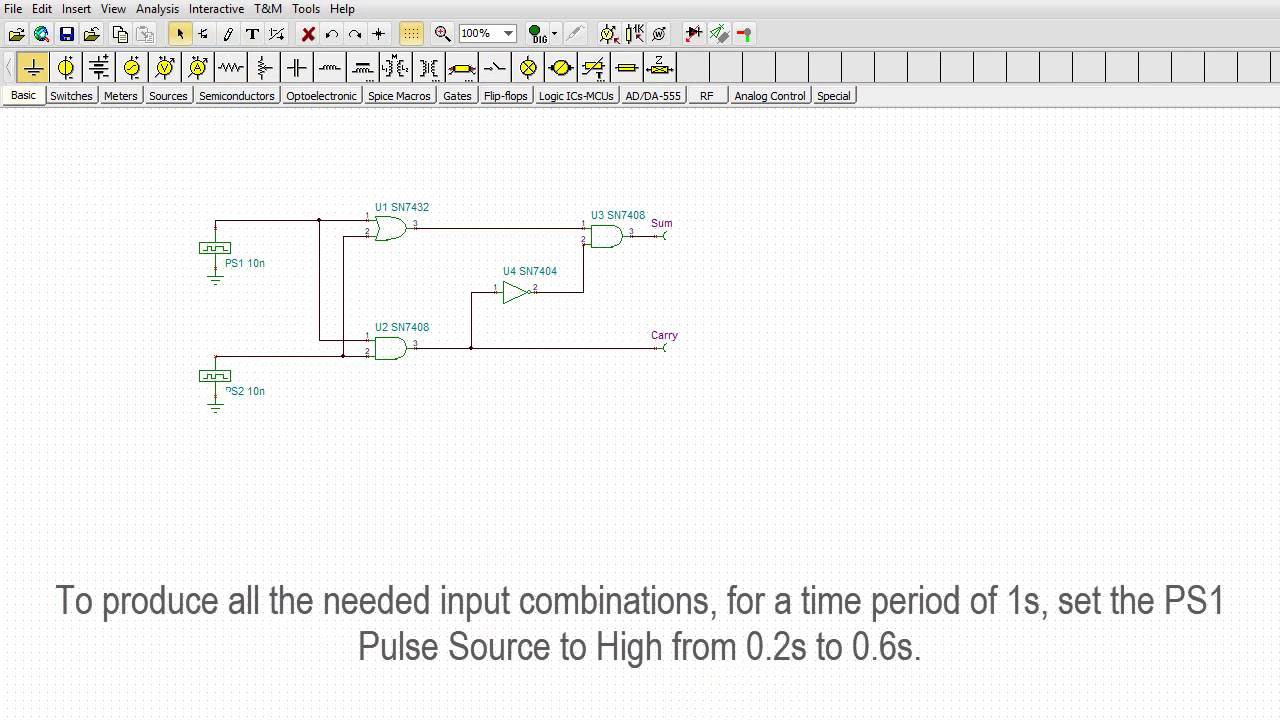
{"action": "key", "text": "Escape"}
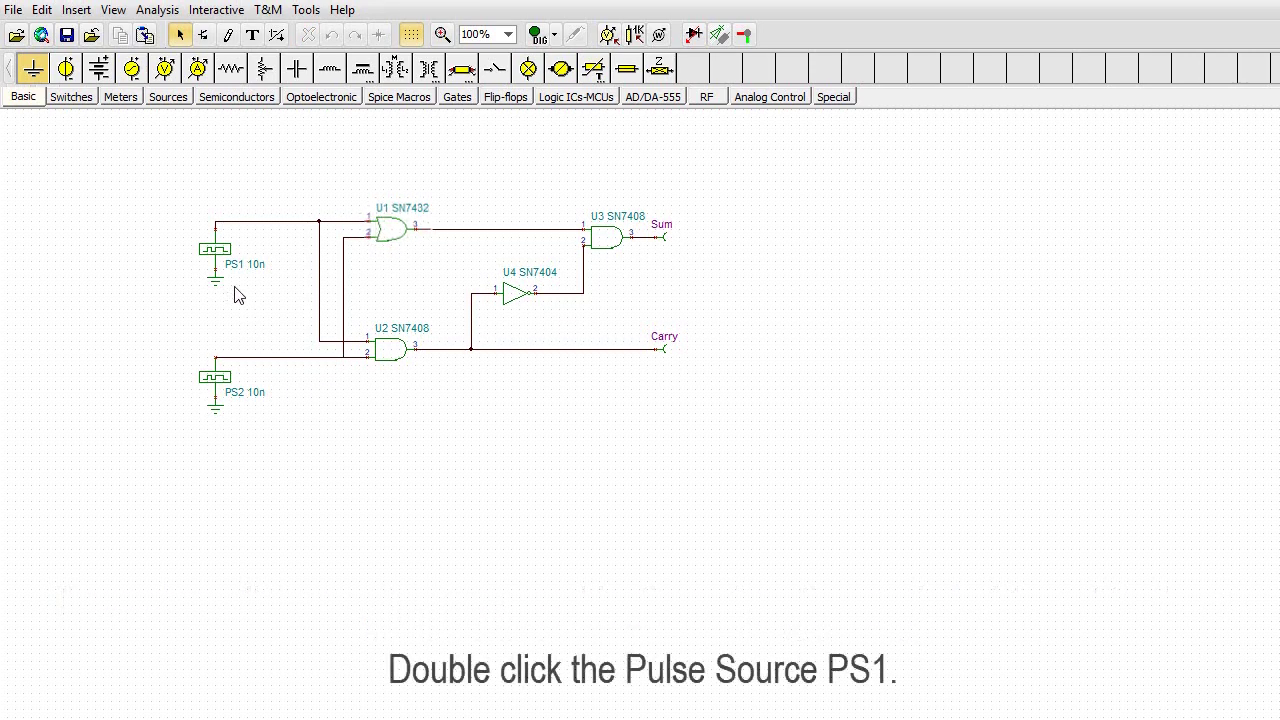
Step: Hide the rise time from PS1's label and open its Pattern editor
{"action": "double_click", "coordinate": [215, 250]}
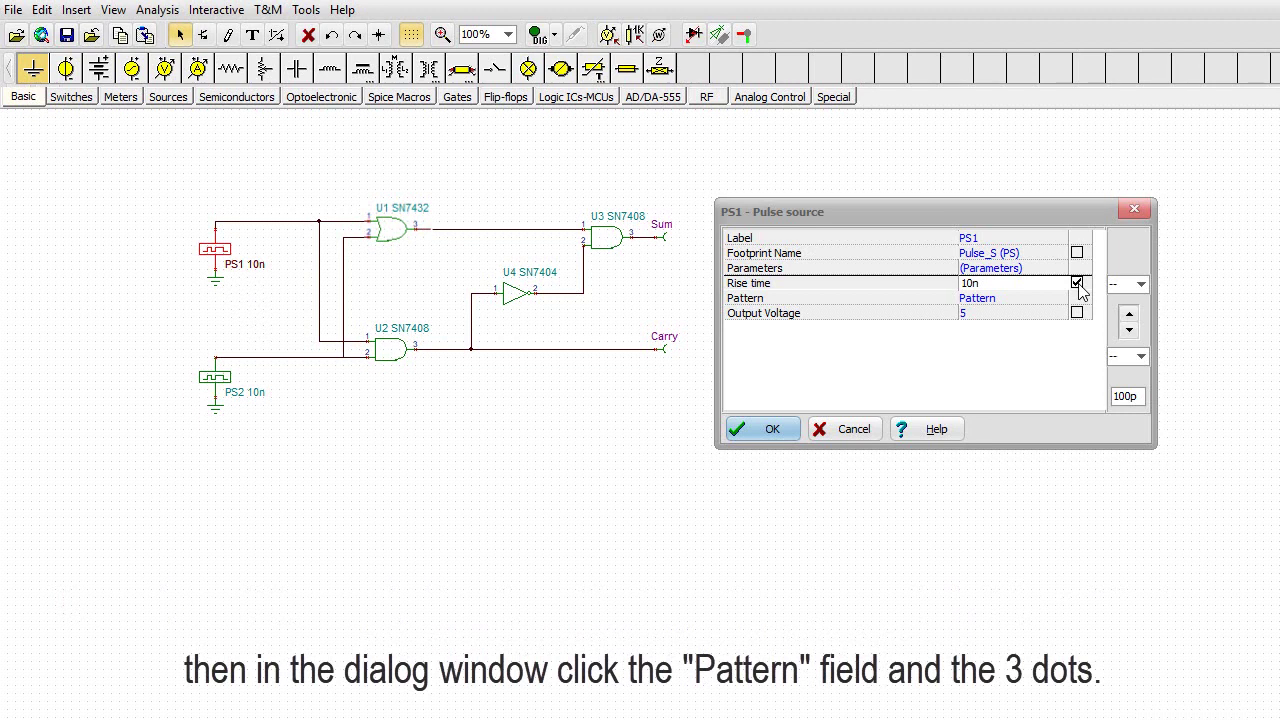
{"action": "left_click", "coordinate": [1077, 284]}
{"action": "left_click", "coordinate": [1079, 299]}
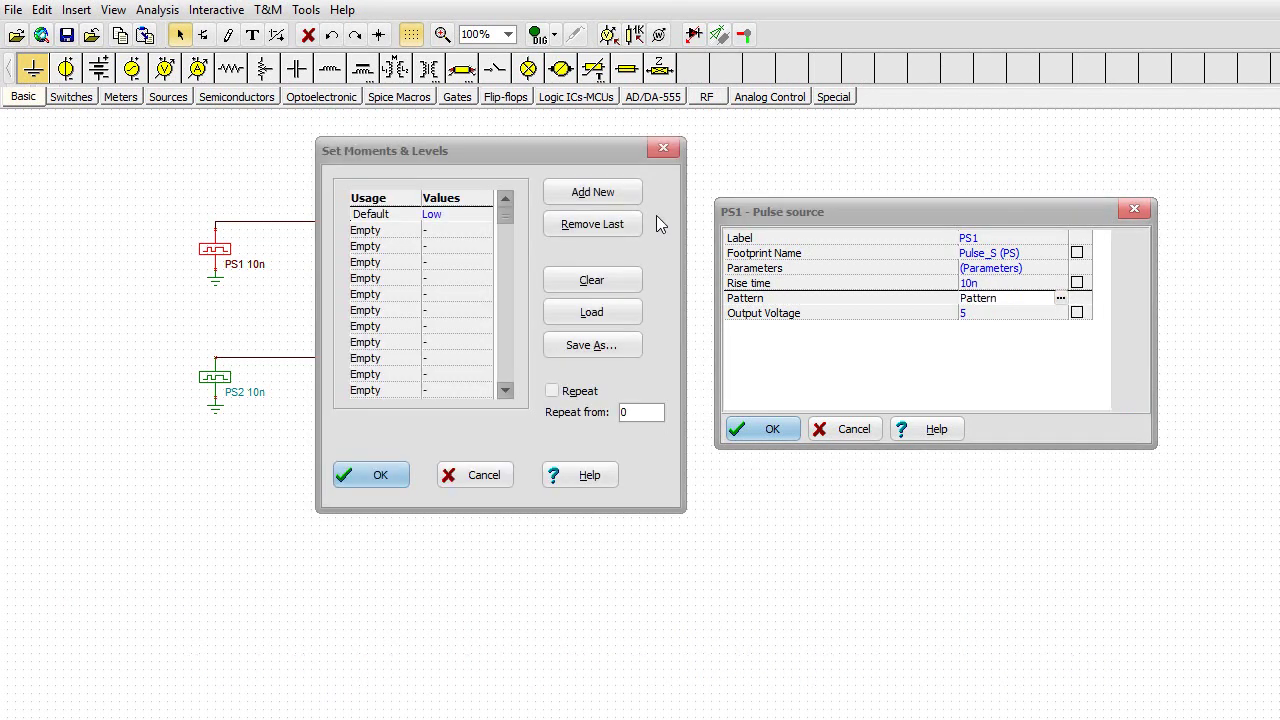
{"action": "left_click", "coordinate": [1060, 298]}
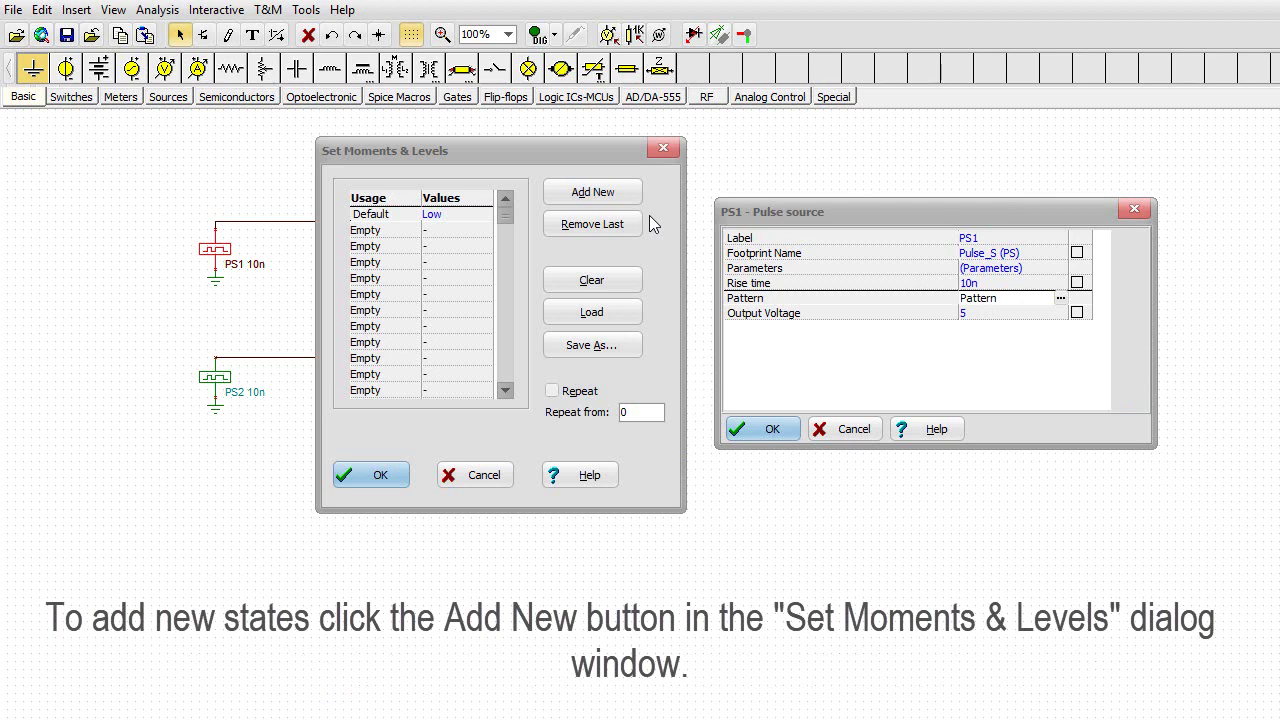
Step: Set PS1's pattern High at 0.2 s and Low at 600m, then apply it
{"action": "left_click", "coordinate": [590, 196]}
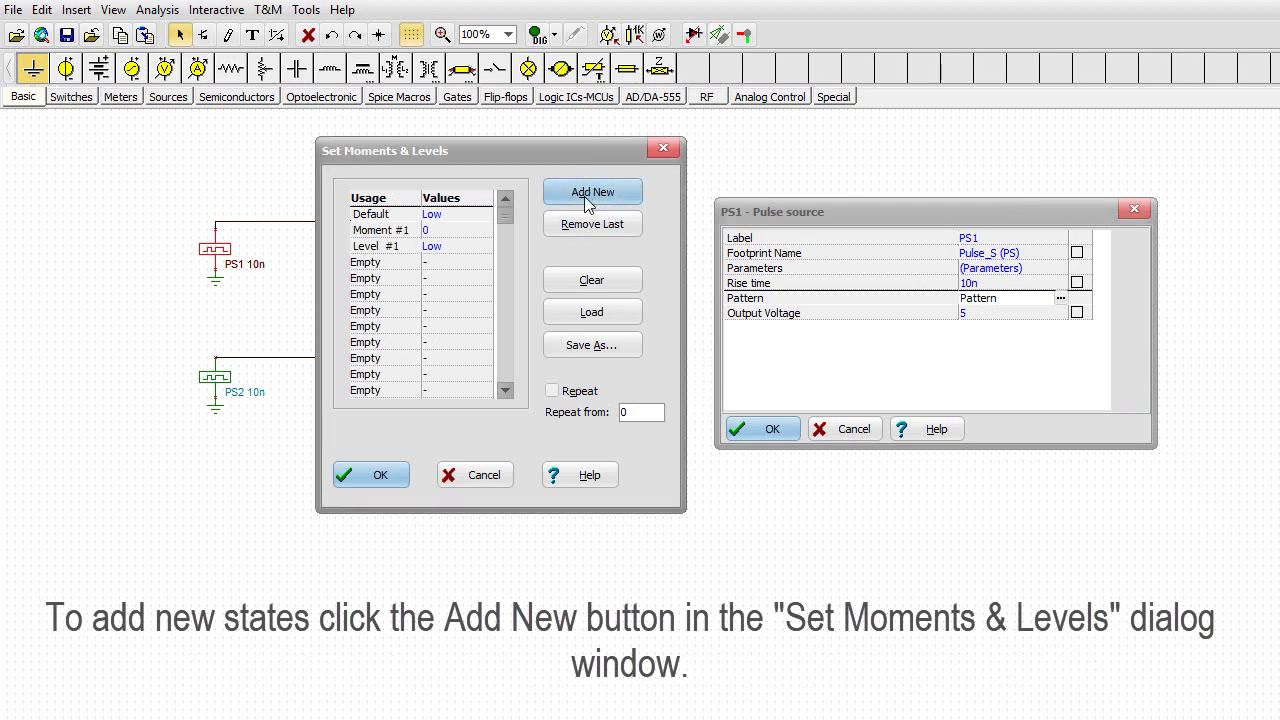
{"action": "left_click", "coordinate": [440, 230]}
{"action": "type", "text": ".2"}
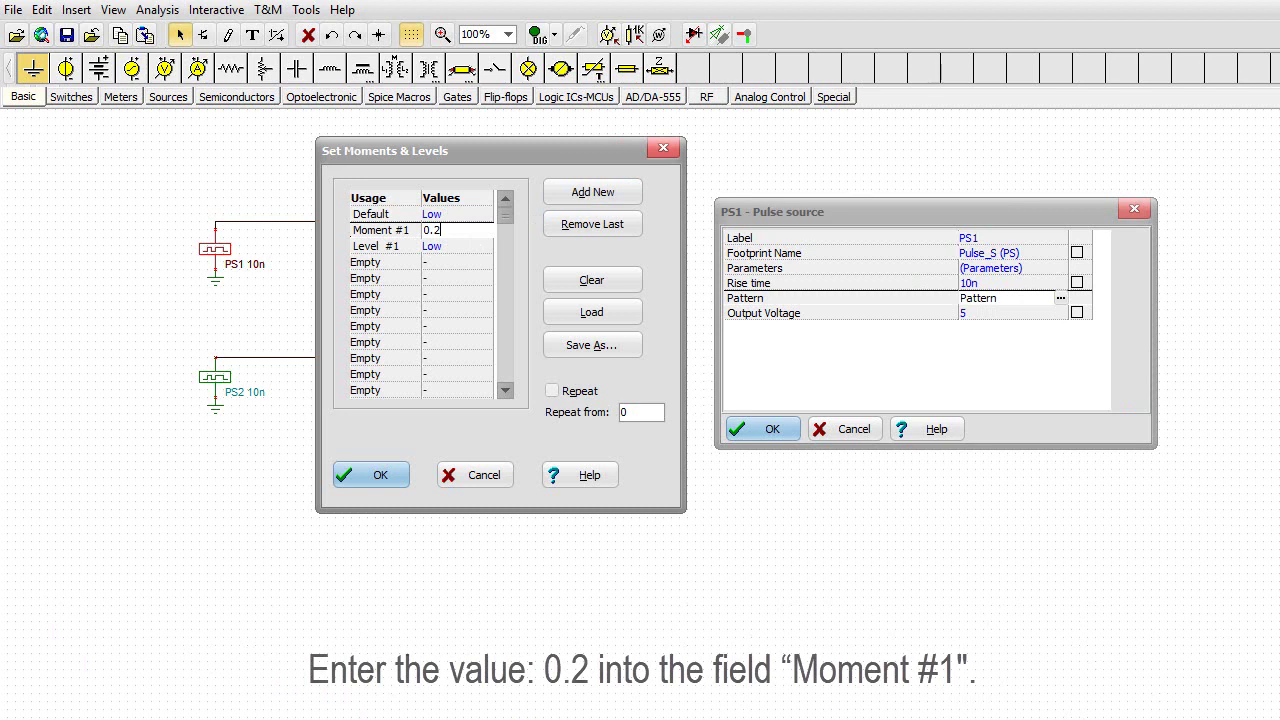
{"action": "left_click", "coordinate": [486, 246]}
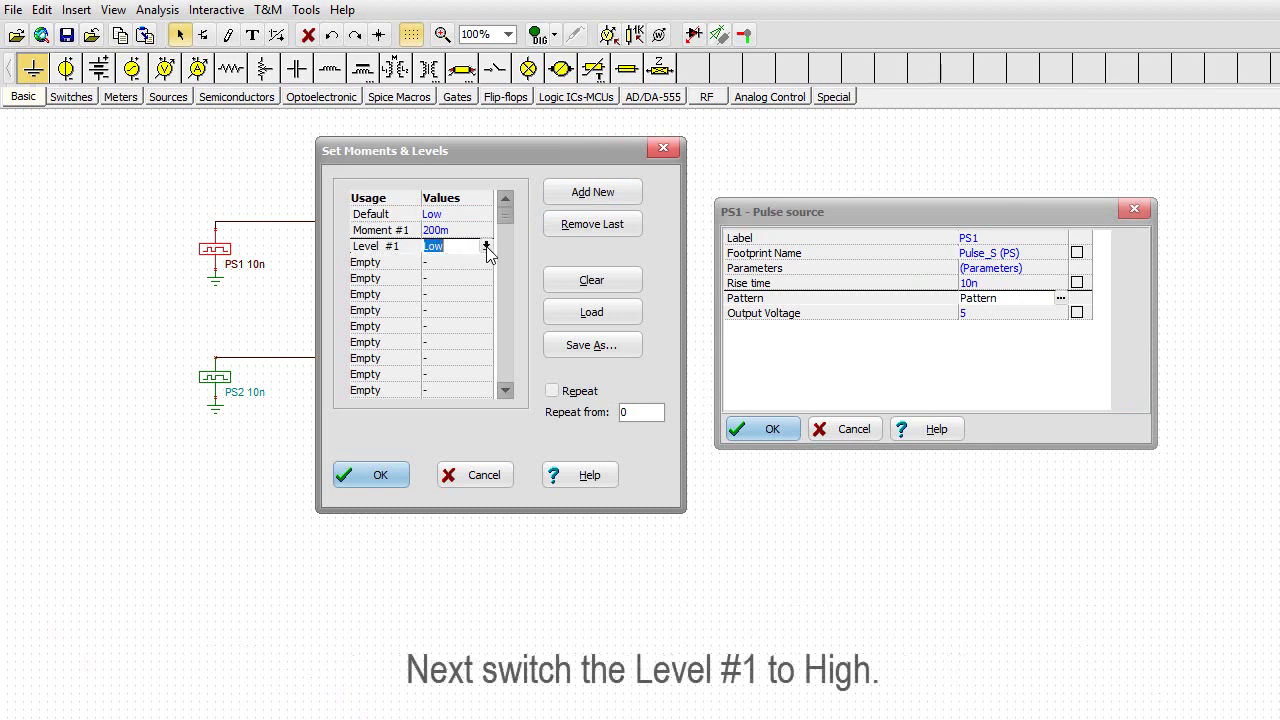
{"action": "left_click", "coordinate": [486, 246]}
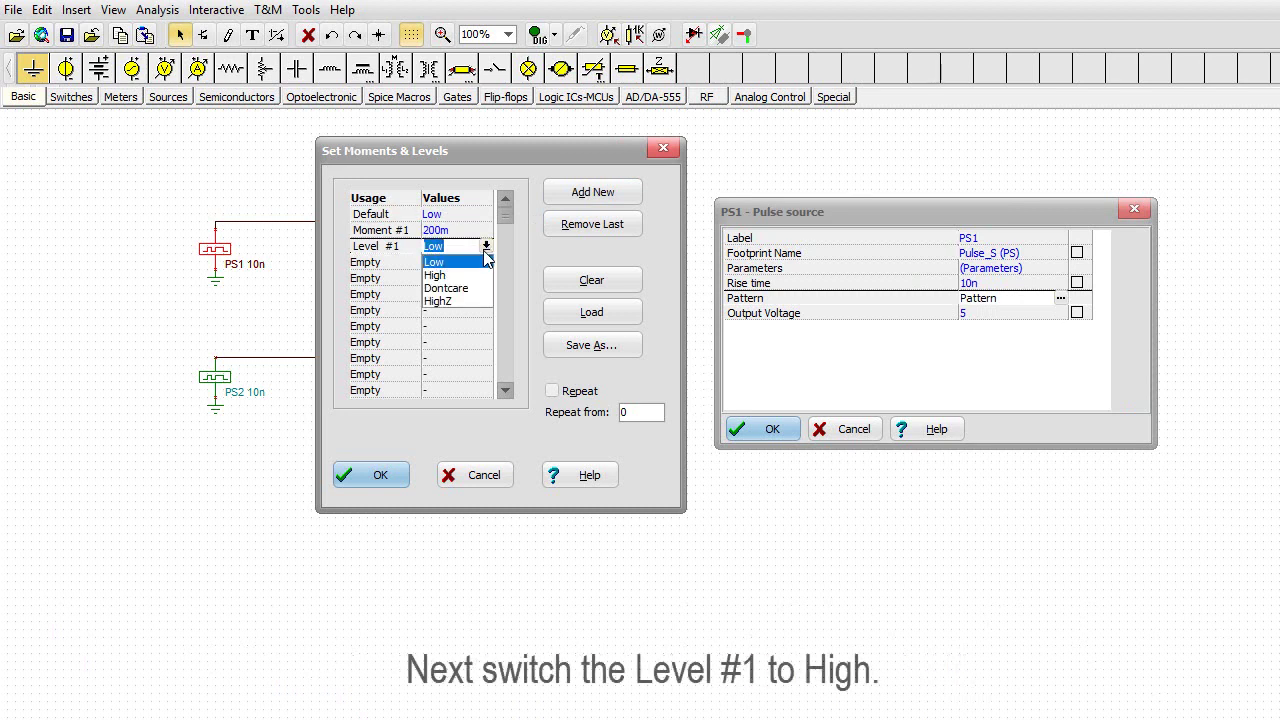
{"action": "left_click", "coordinate": [472, 276]}
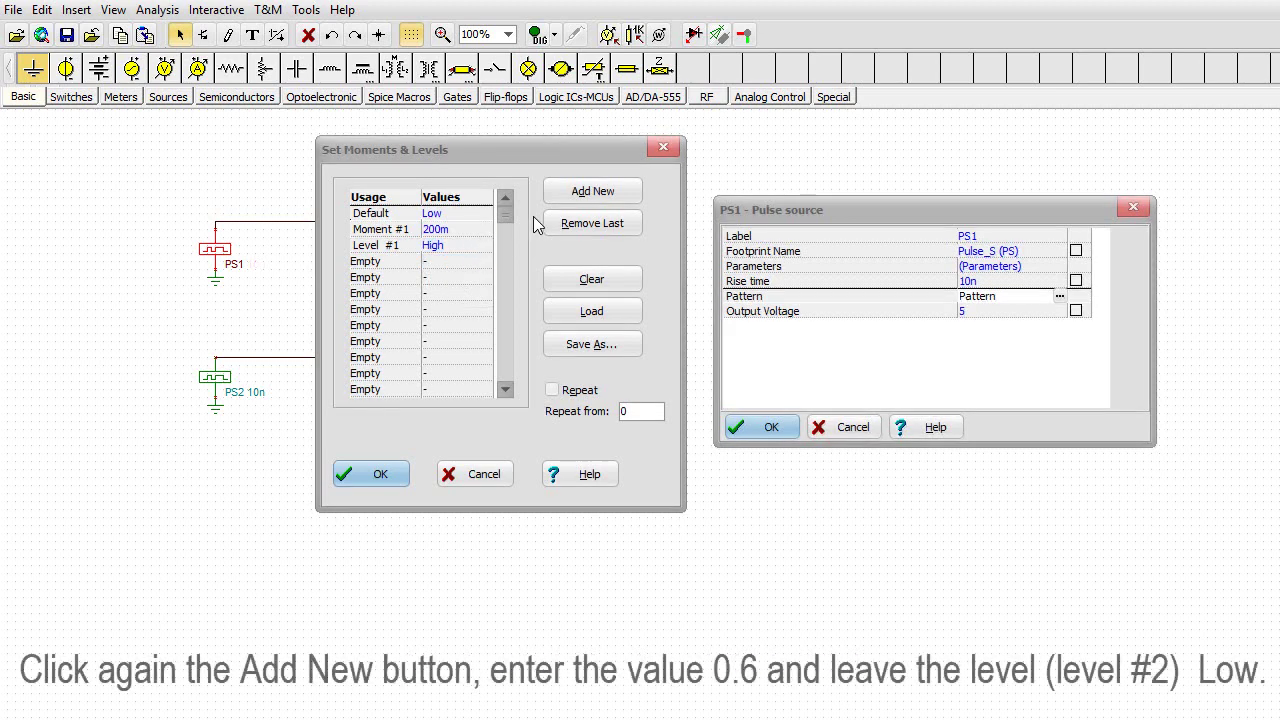
{"action": "left_click", "coordinate": [576, 199]}
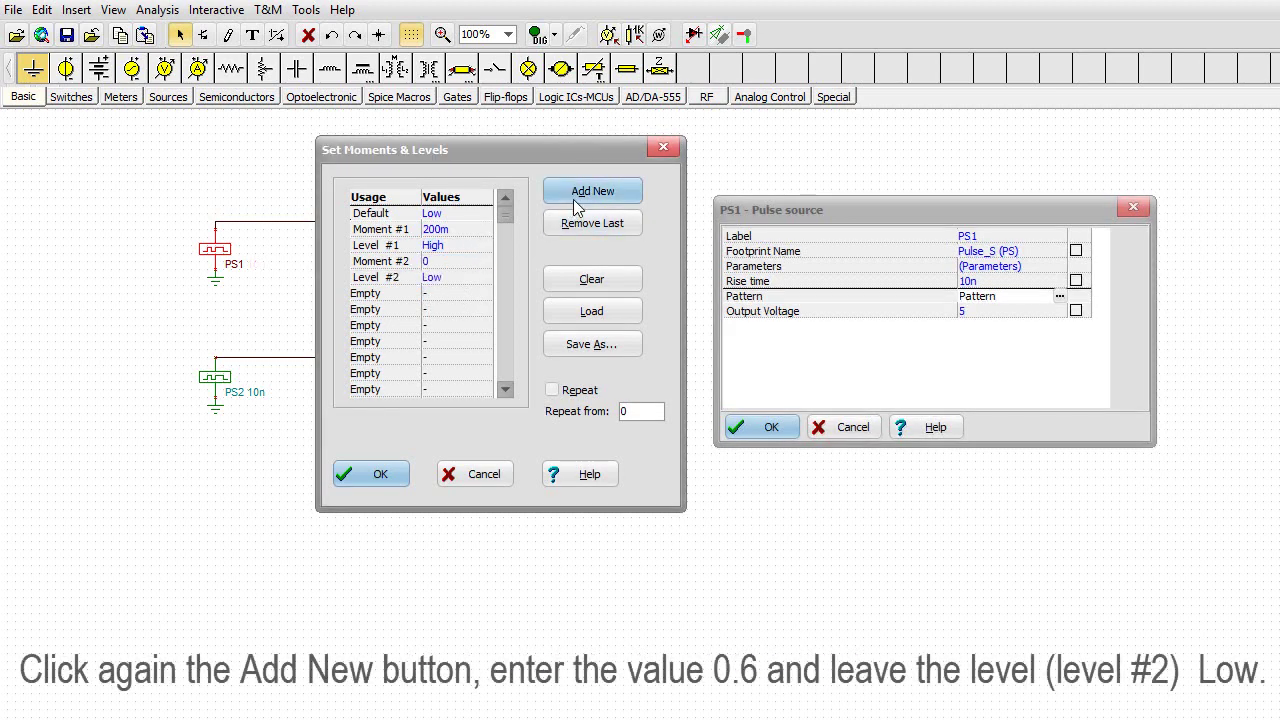
{"action": "left_click", "coordinate": [447, 263]}
{"action": "type", "text": ".6"}
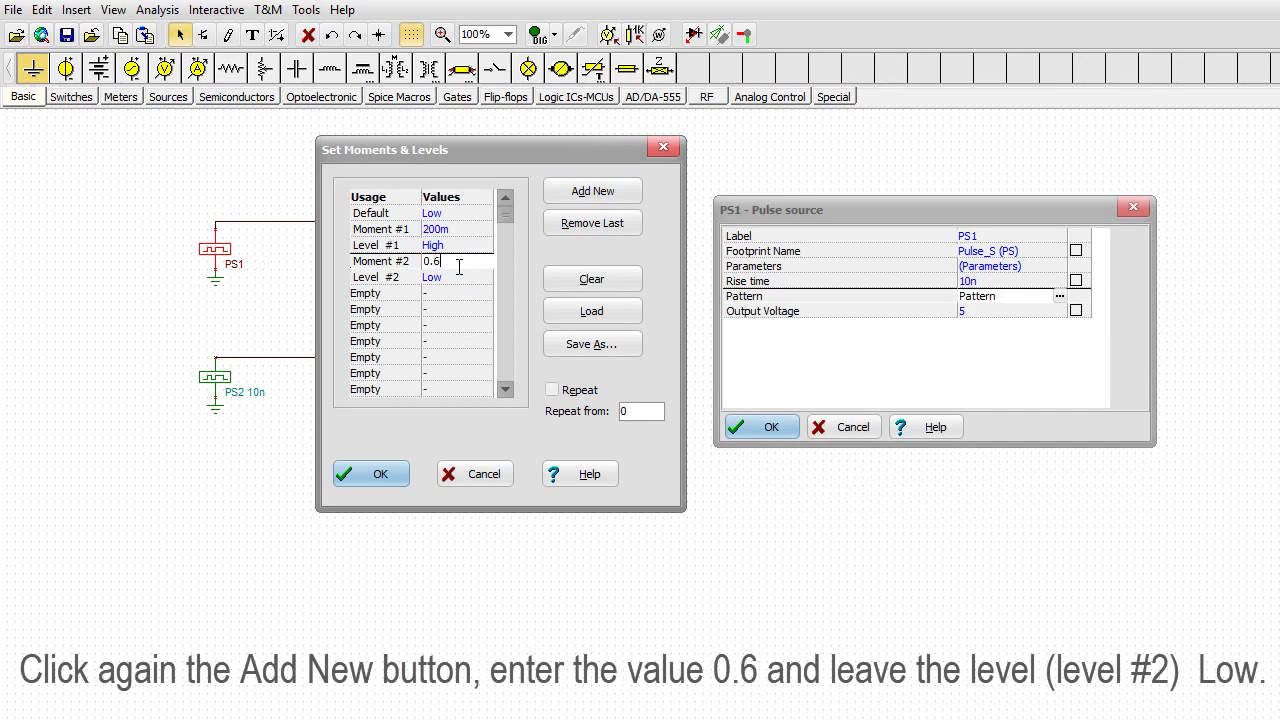
{"action": "key", "text": "Return"}
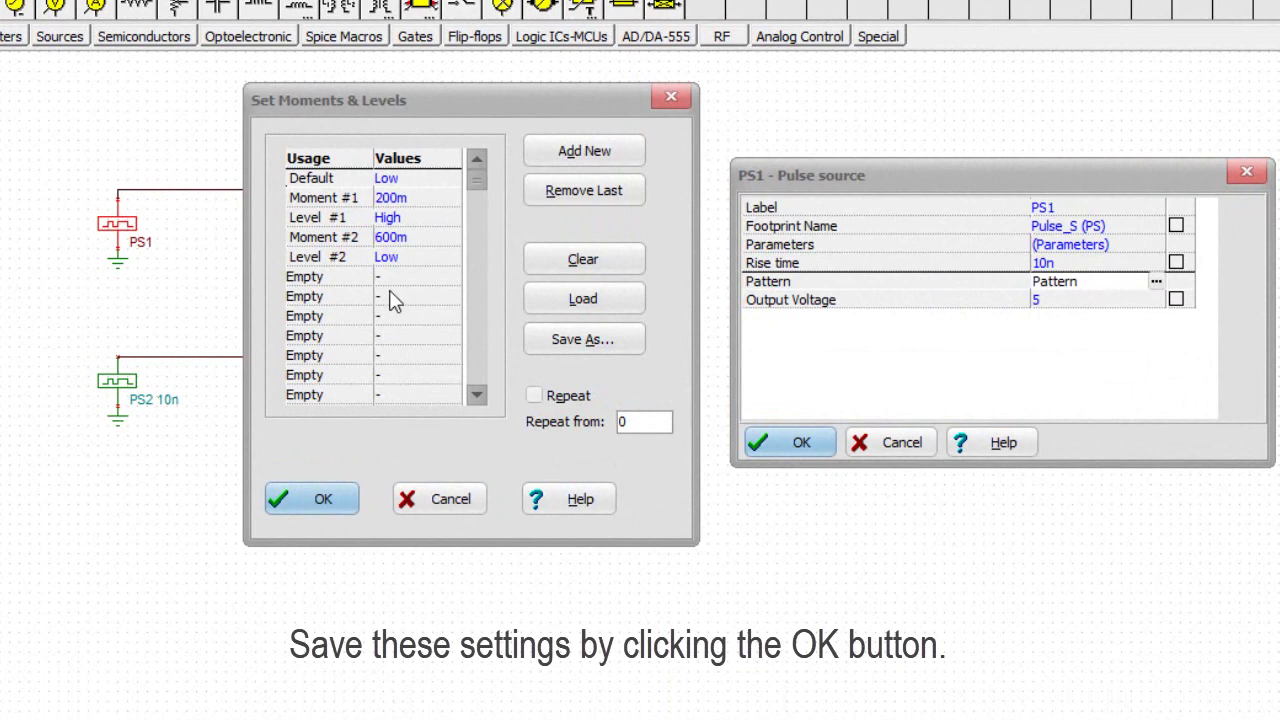
{"action": "left_click", "coordinate": [309, 508]}
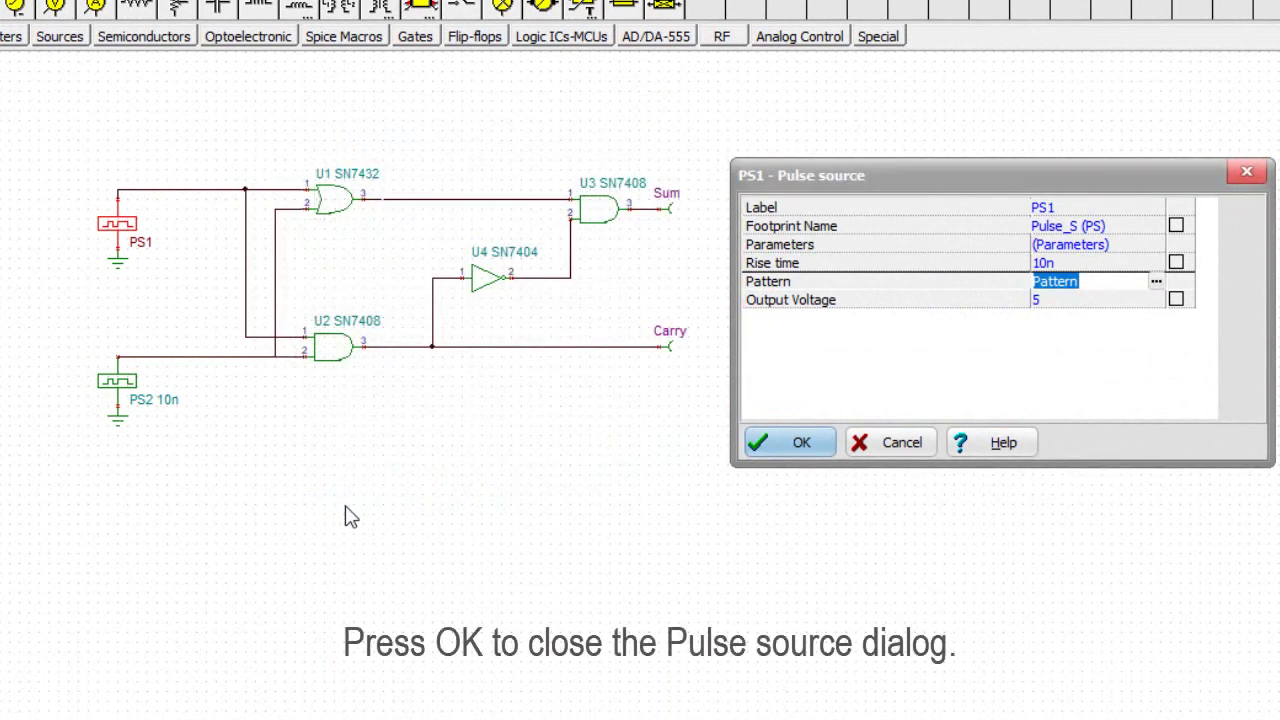
{"action": "left_click", "coordinate": [801, 447]}
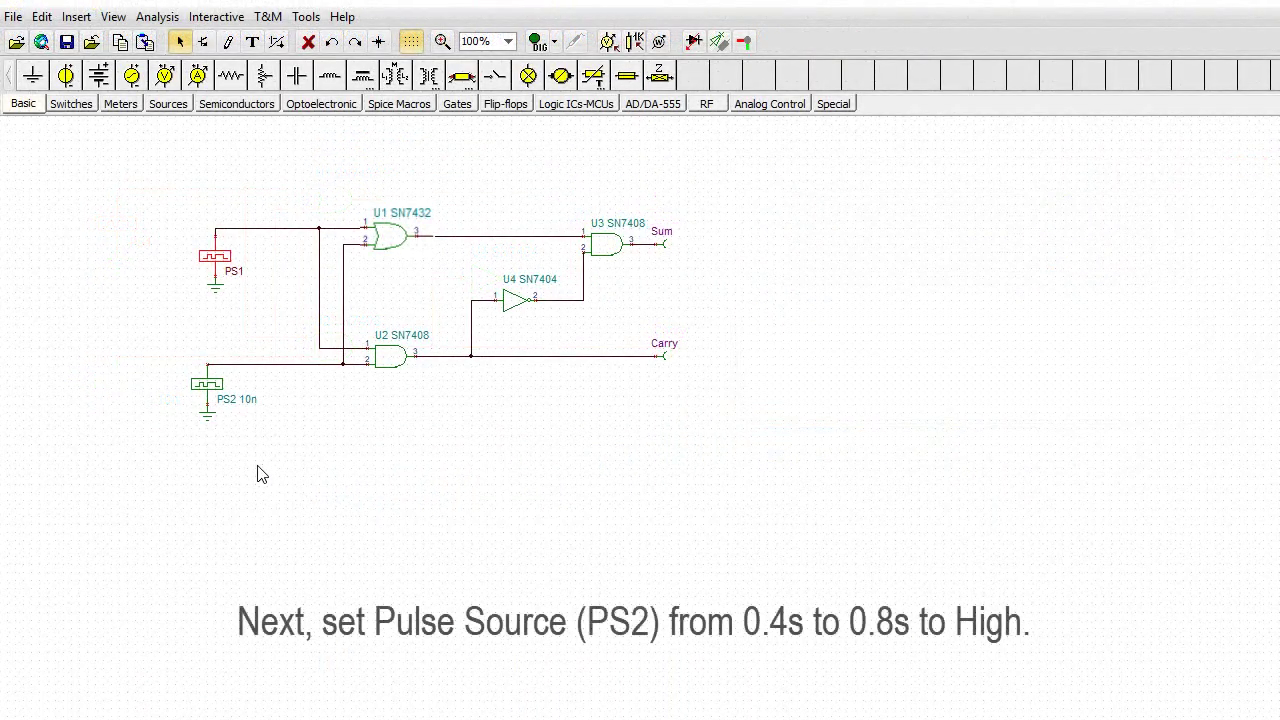
Step: Open PS2's properties and its Pattern moments-and-levels editor
{"action": "left_click", "coordinate": [207, 390]}
{"action": "double_click", "coordinate": [207, 393]}
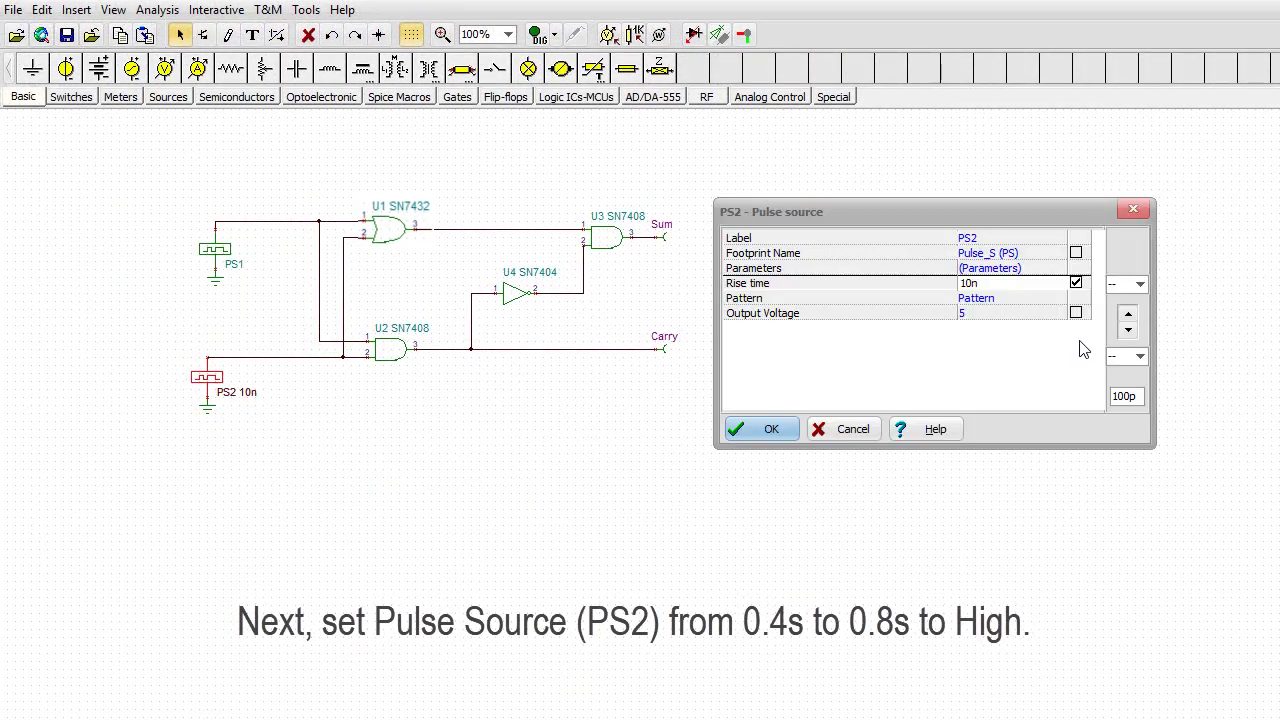
{"action": "left_click", "coordinate": [1074, 299]}
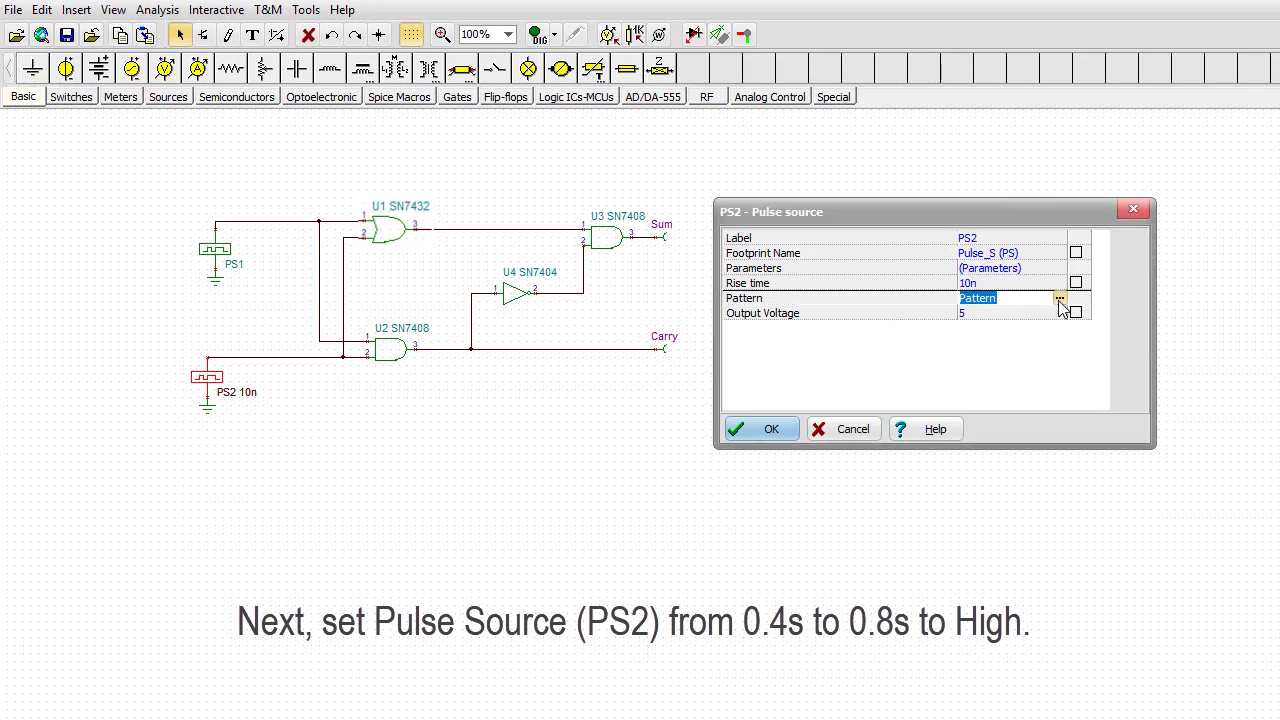
{"action": "left_click", "coordinate": [1059, 299]}
Step: Add Moment #1 at 0.4 s High and Moment #2 at 0.8 s, then confirm
{"action": "left_click", "coordinate": [593, 190]}
{"action": "left_click", "coordinate": [432, 236]}
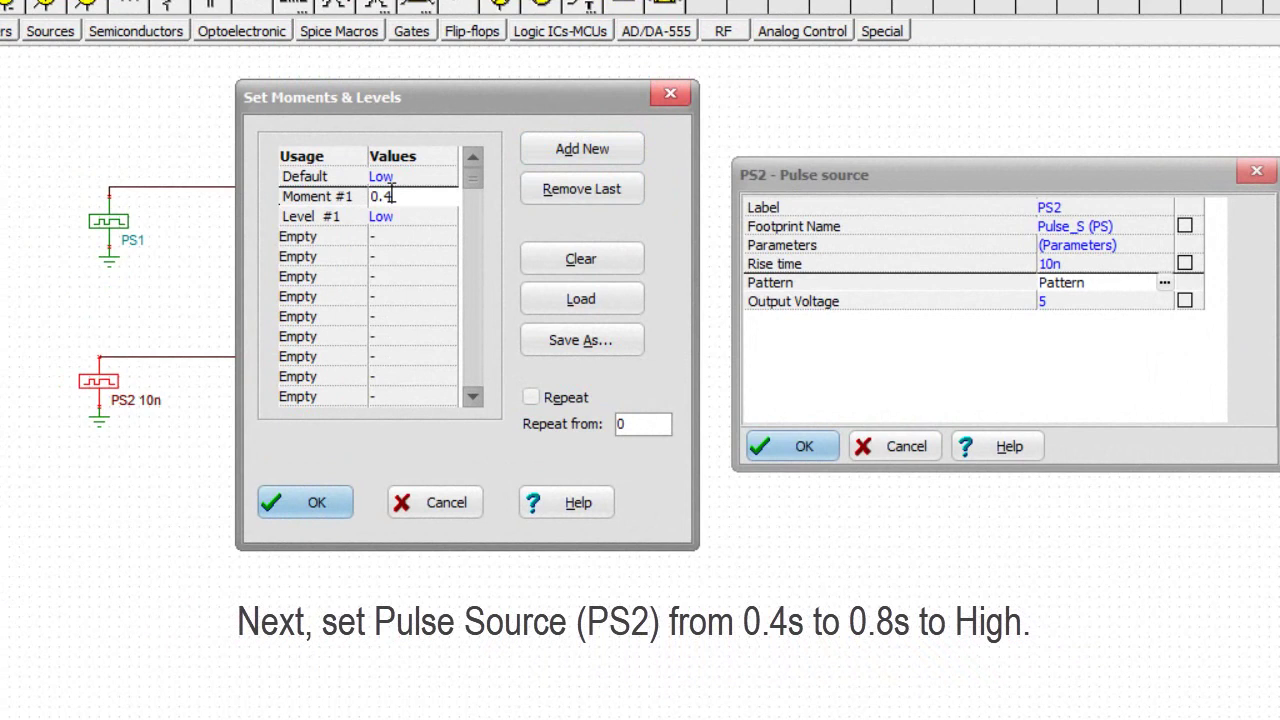
{"action": "left_click", "coordinate": [410, 218]}
{"action": "left_click", "coordinate": [448, 216]}
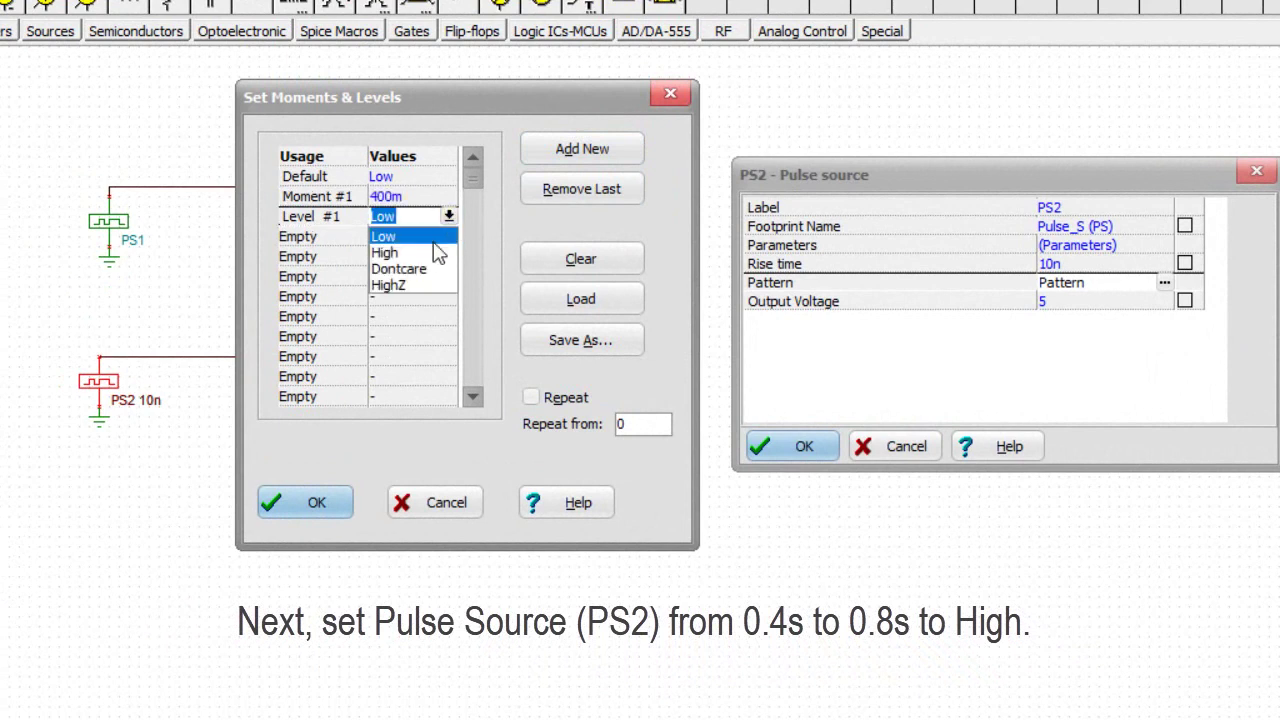
{"action": "left_click", "coordinate": [388, 253]}
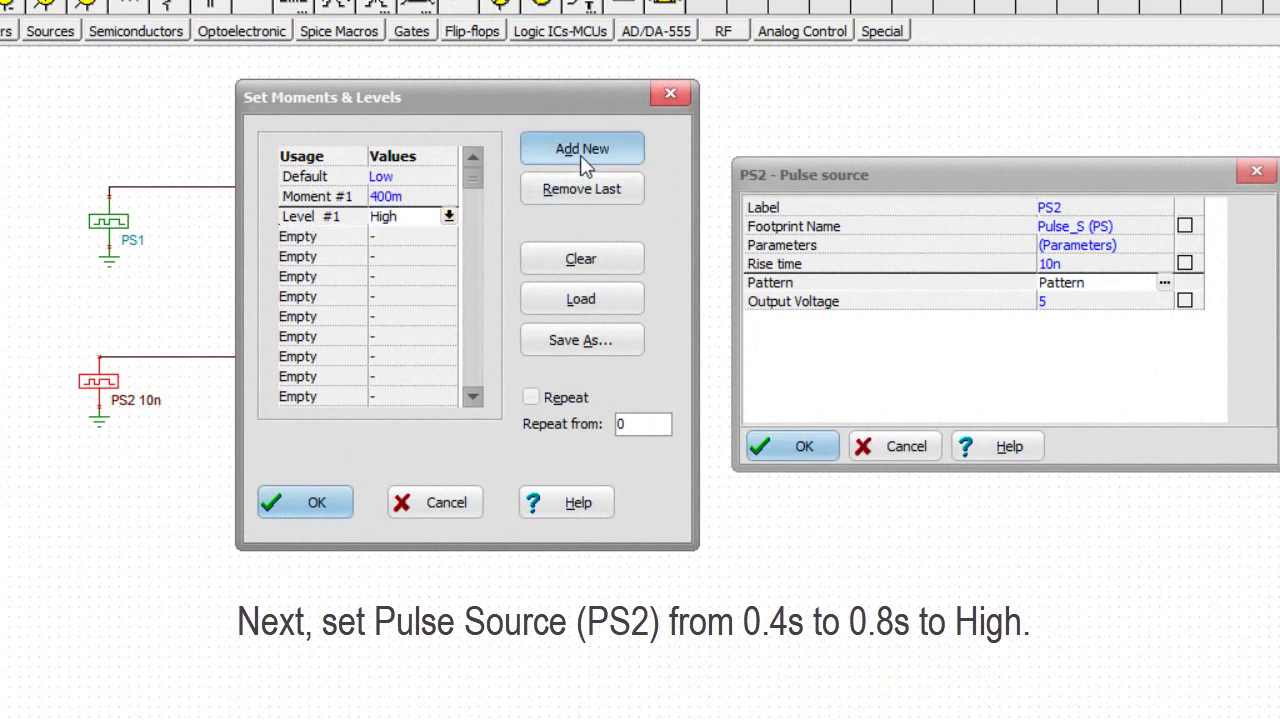
{"action": "left_click", "coordinate": [580, 157]}
{"action": "left_click", "coordinate": [402, 238]}
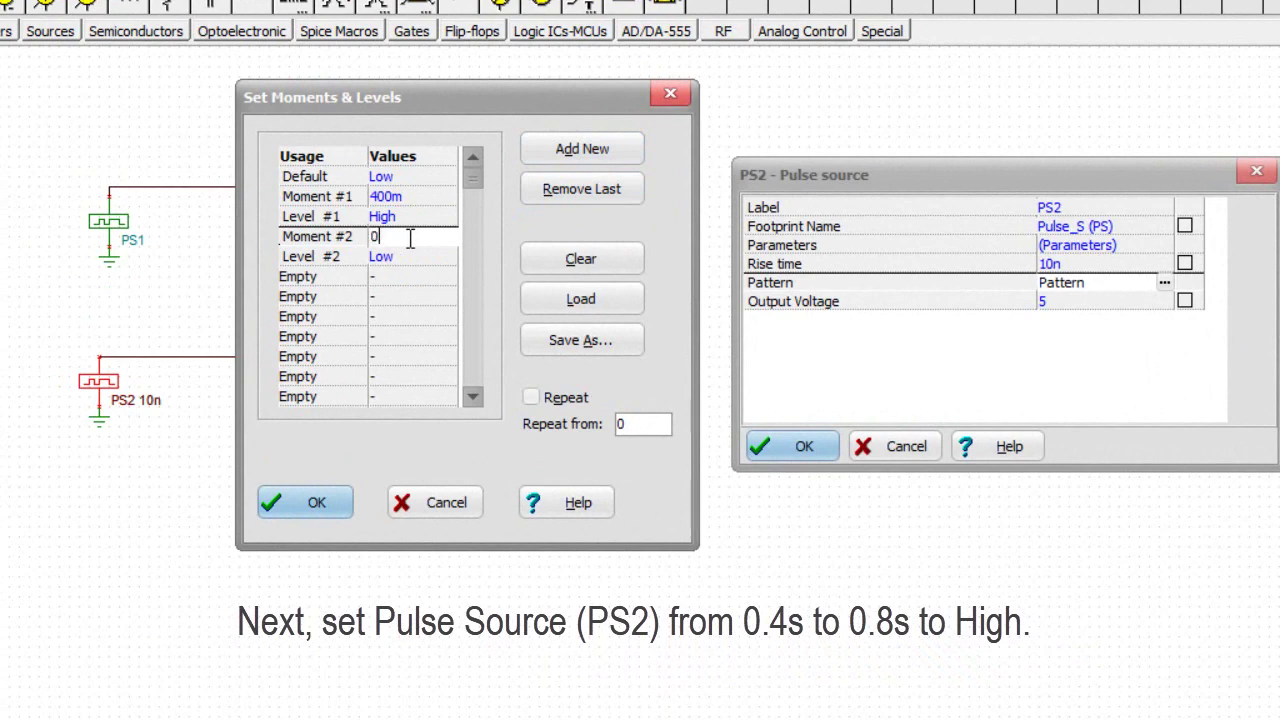
{"action": "left_click", "coordinate": [304, 502]}
{"action": "left_click", "coordinate": [797, 450]}
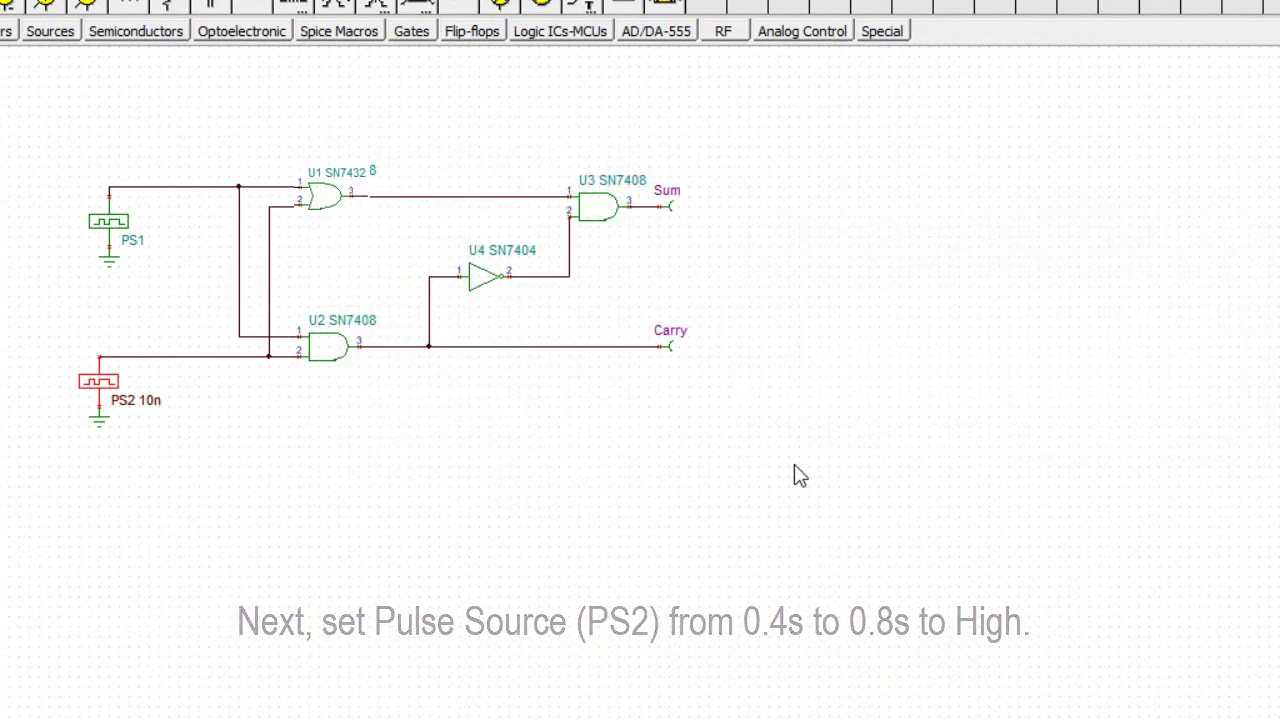
Step: Place voltage pin VF1 above the PS1 line and VF2 on the PS2 line
{"action": "left_click", "coordinate": [119, 98]}
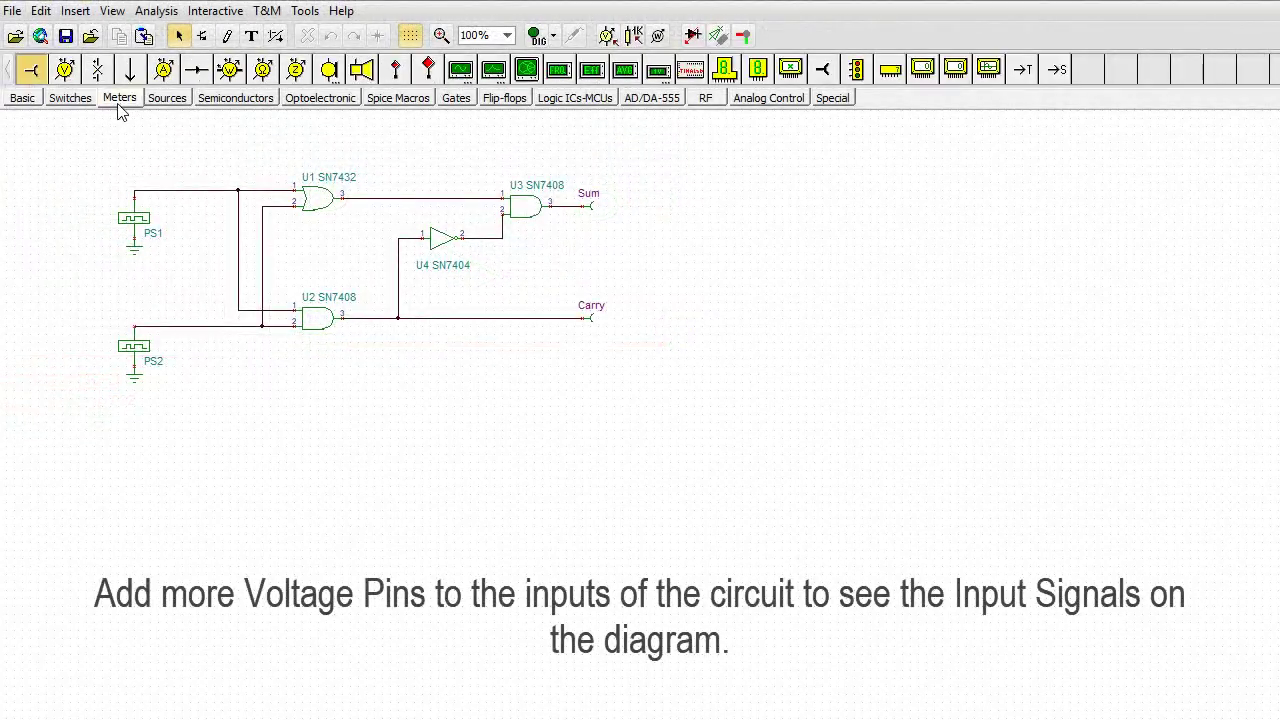
{"action": "left_click", "coordinate": [31, 69]}
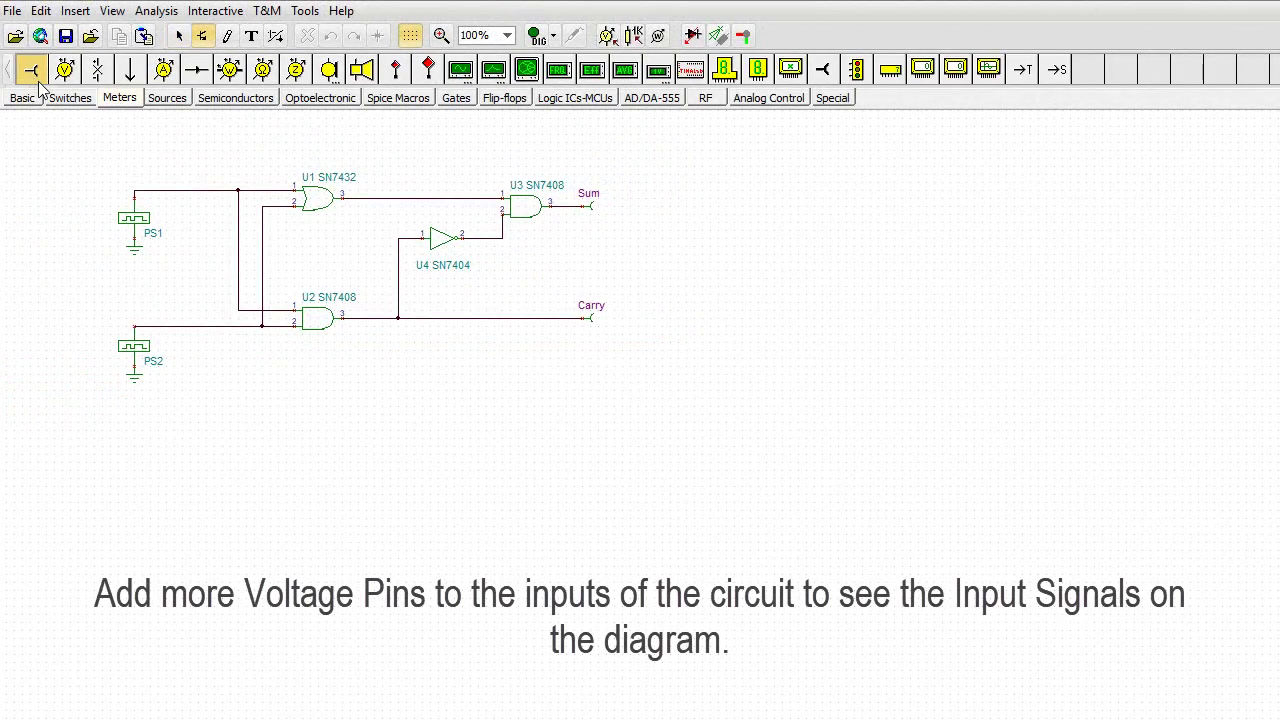
{"action": "left_click", "coordinate": [196, 150]}
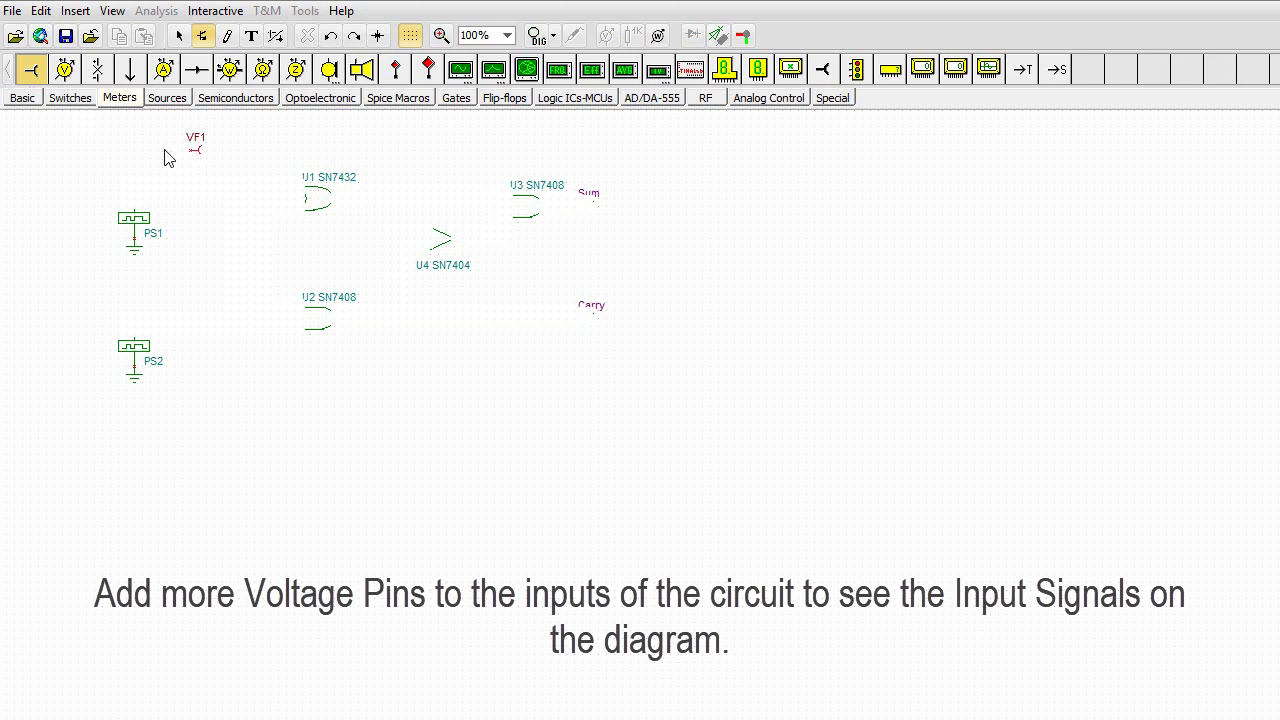
{"action": "left_click", "coordinate": [27, 75]}
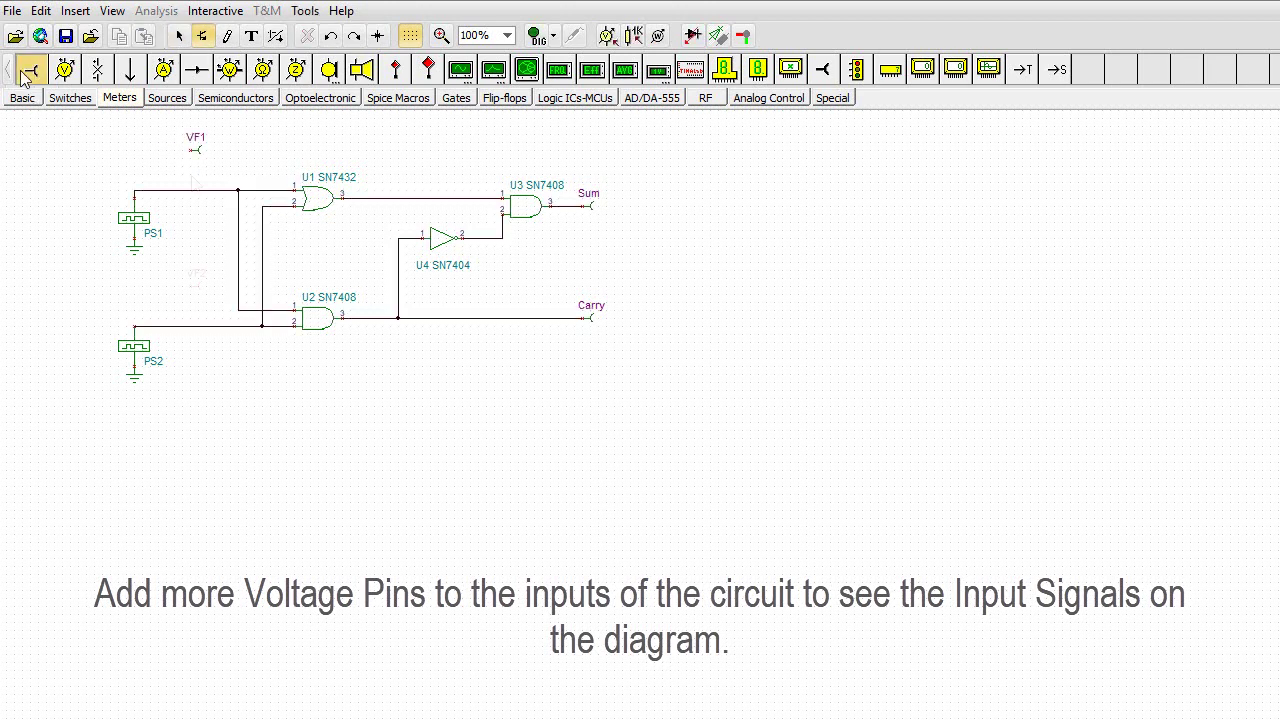
{"action": "left_click", "coordinate": [196, 288]}
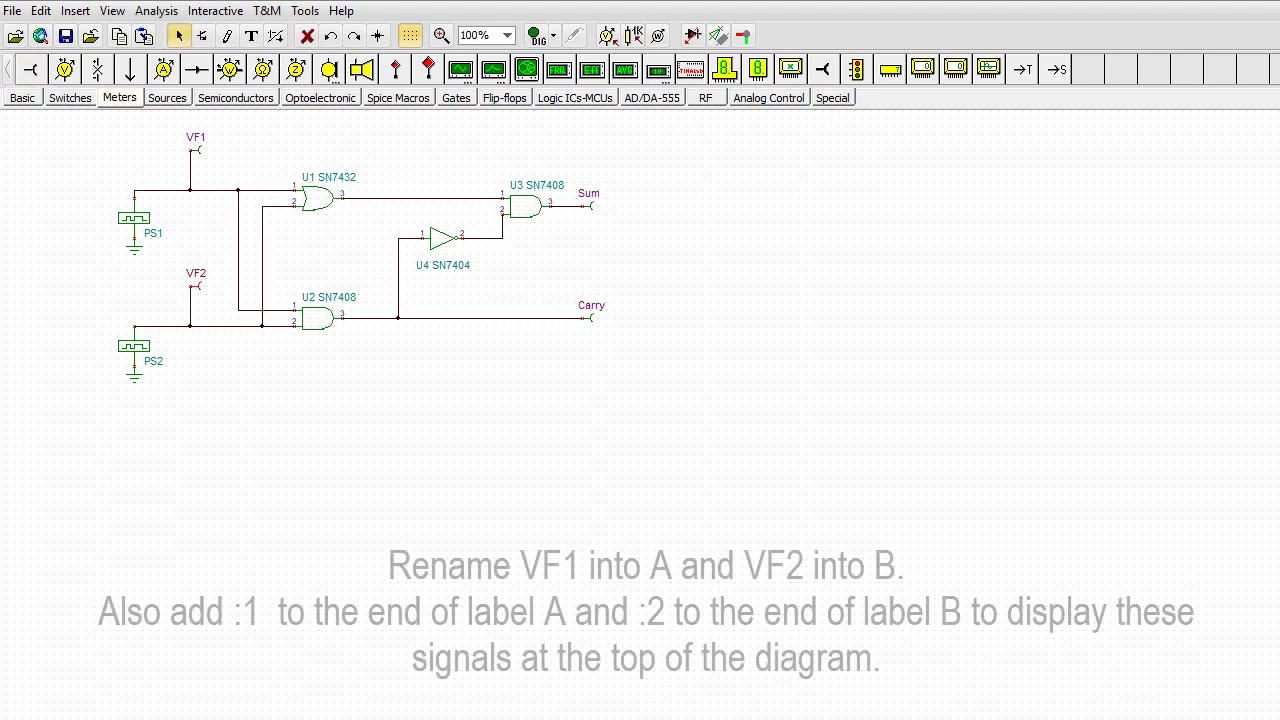
Step: Rename voltage pin VF1 to A:1, VF2 to B:2, and the Sum pin to Sum:3
{"action": "left_click", "coordinate": [196, 143]}
{"action": "double_click", "coordinate": [196, 143]}
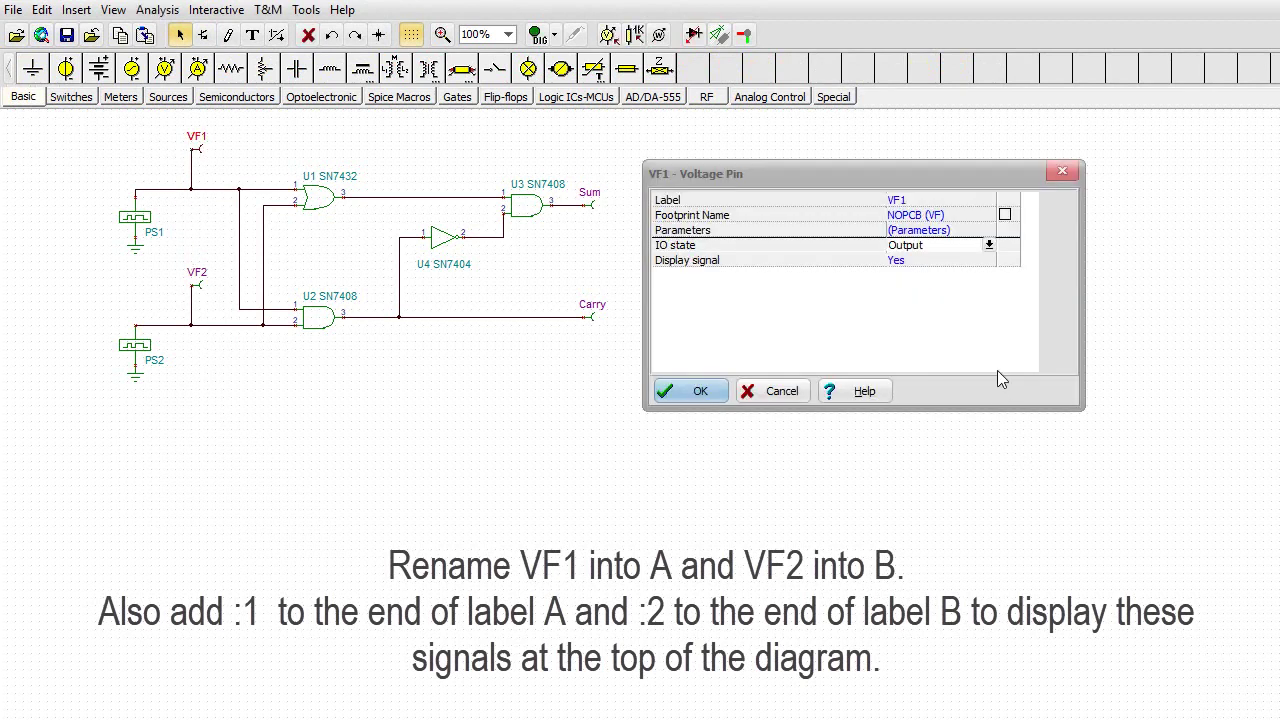
{"action": "left_click", "coordinate": [911, 203]}
{"action": "type", "text": "A"}
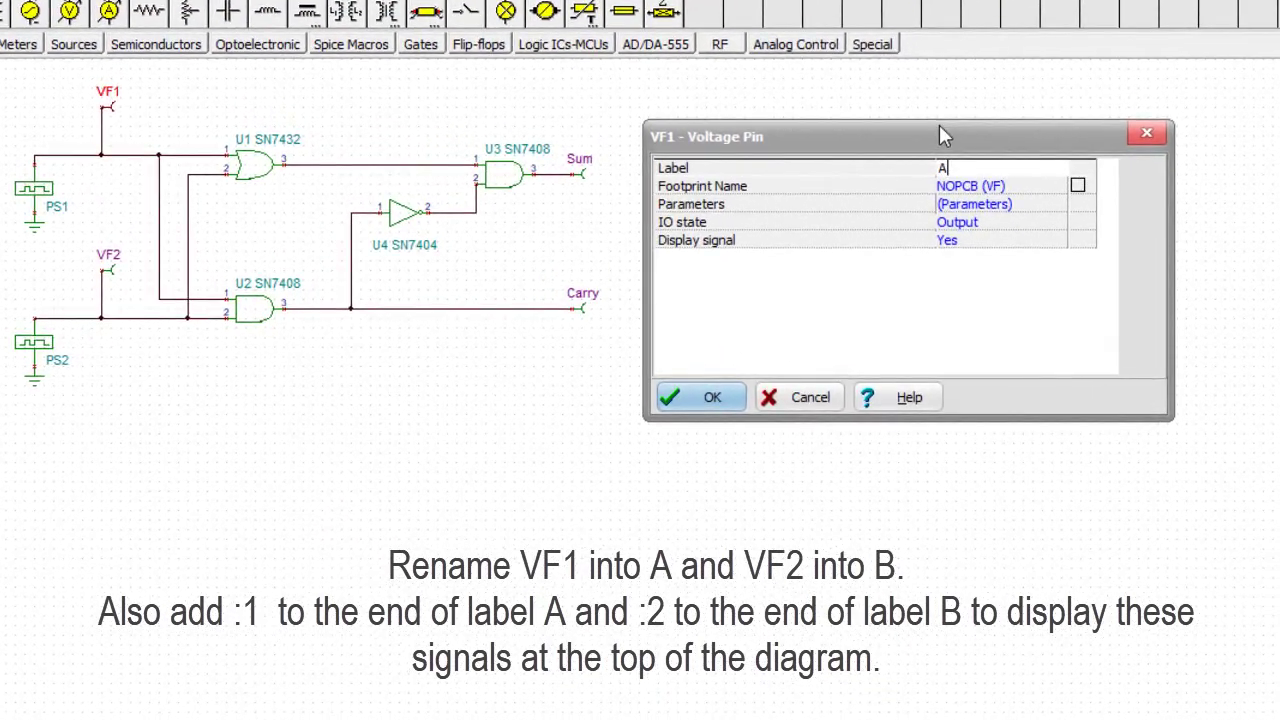
{"action": "type", "text": ":1"}
{"action": "left_click", "coordinate": [712, 398]}
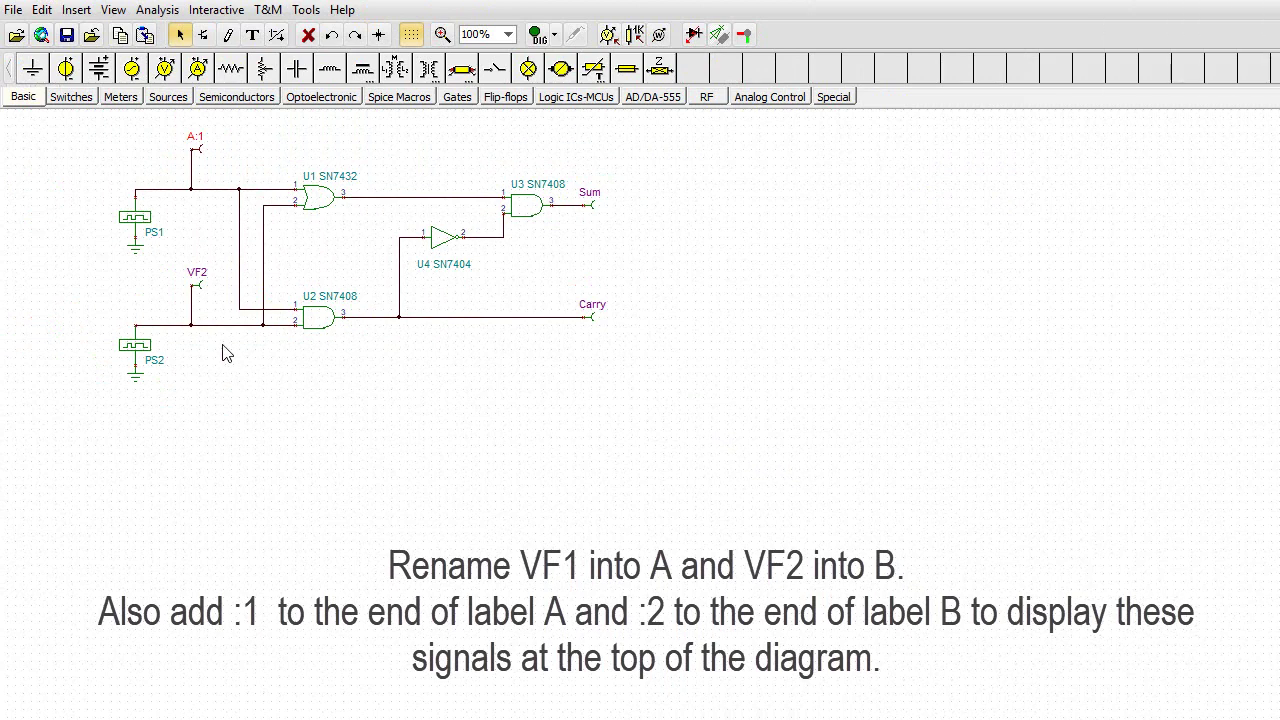
{"action": "double_click", "coordinate": [197, 280]}
{"action": "left_click", "coordinate": [910, 208]}
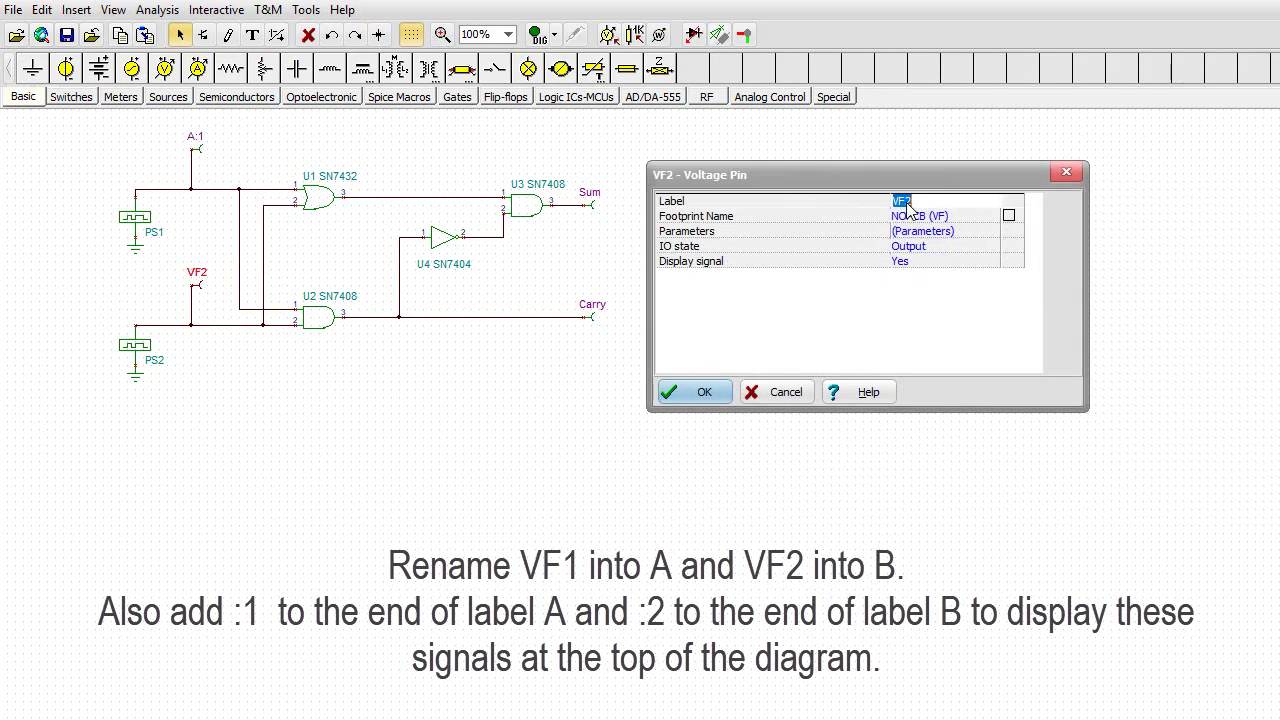
{"action": "type", "text": "B"}
{"action": "type", "text": ":2"}
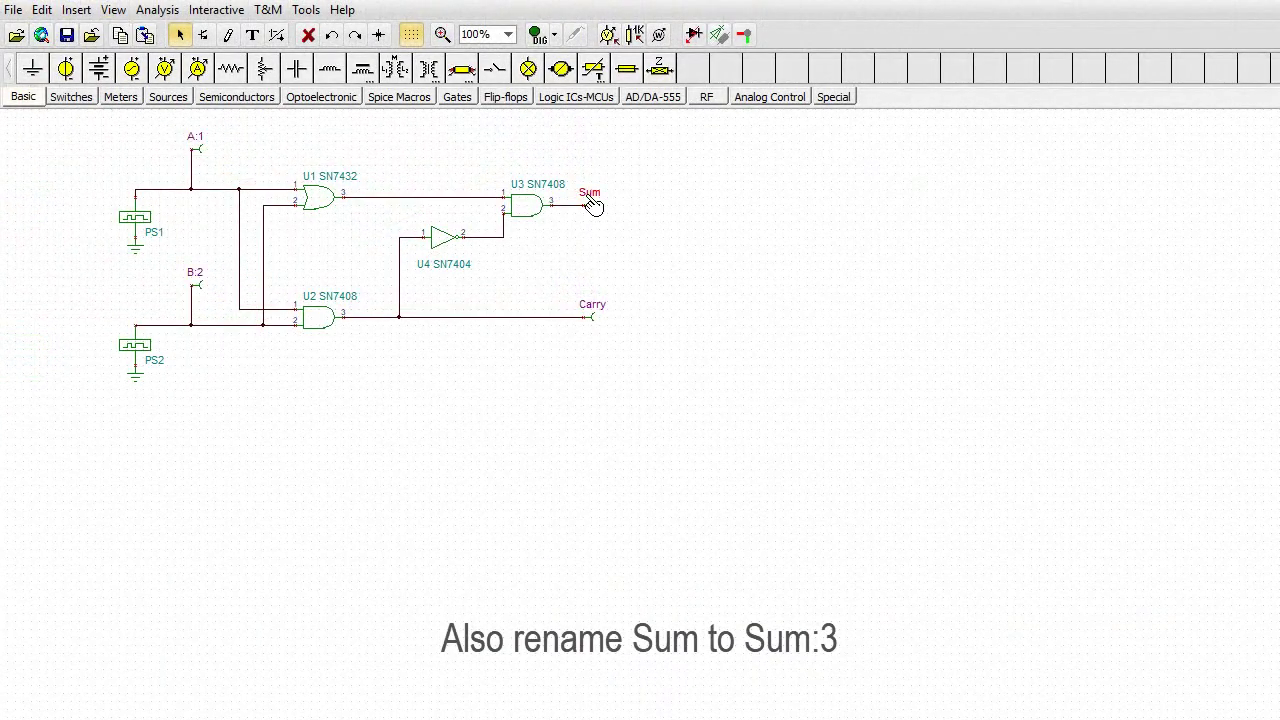
{"action": "double_click", "coordinate": [593, 205]}
{"action": "type", "text": ":3"}
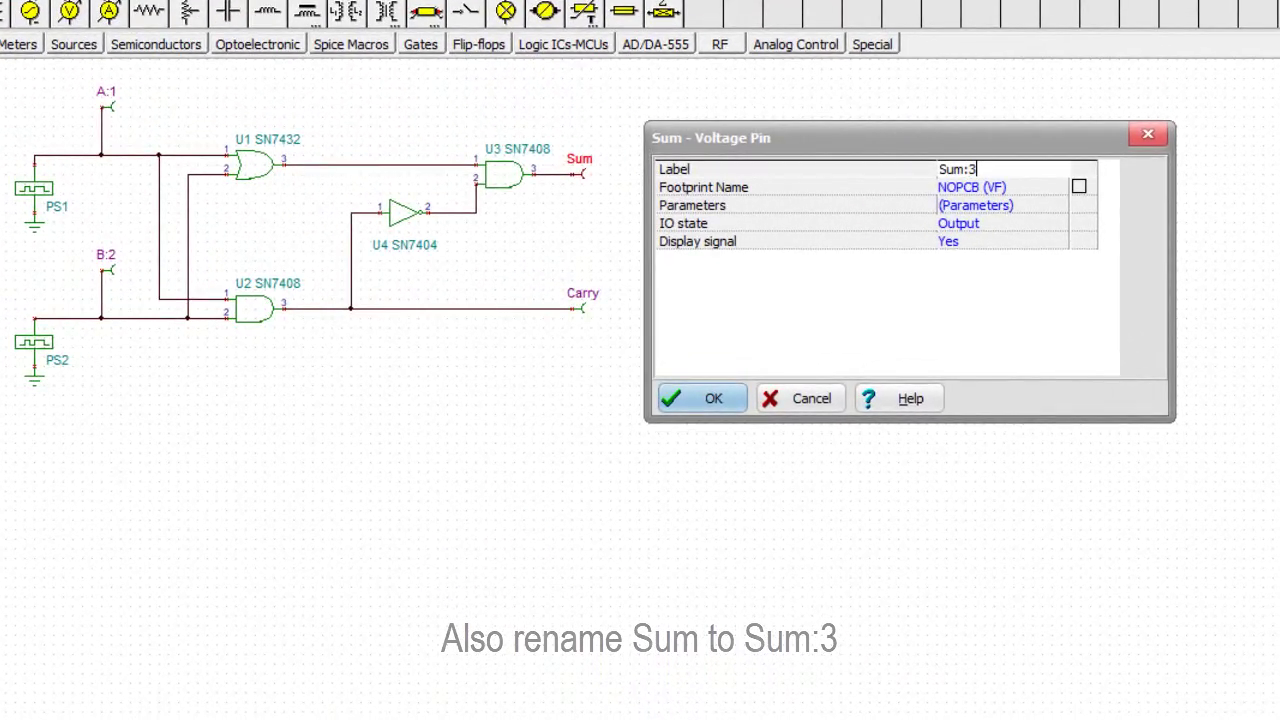
{"action": "left_click", "coordinate": [690, 400]}
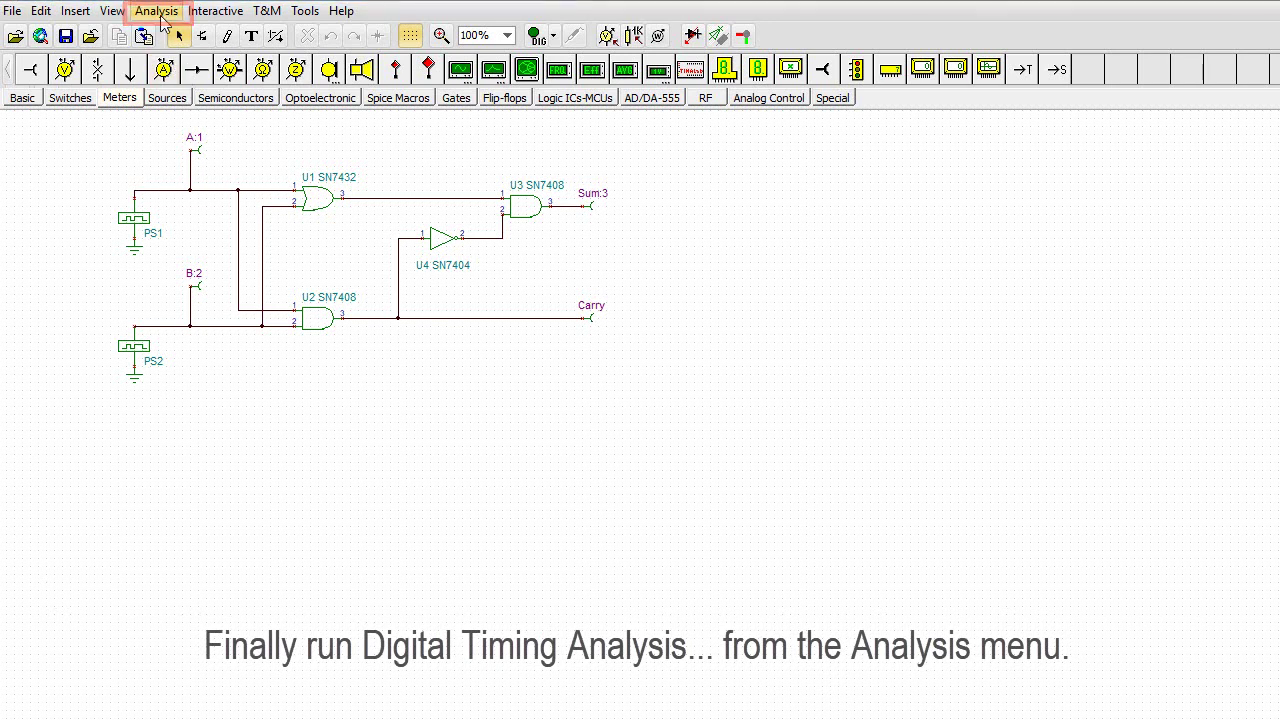
Step: Run a Digital Timing Analysis with the simulation end time set to 1 s
{"action": "left_click", "coordinate": [156, 11]}
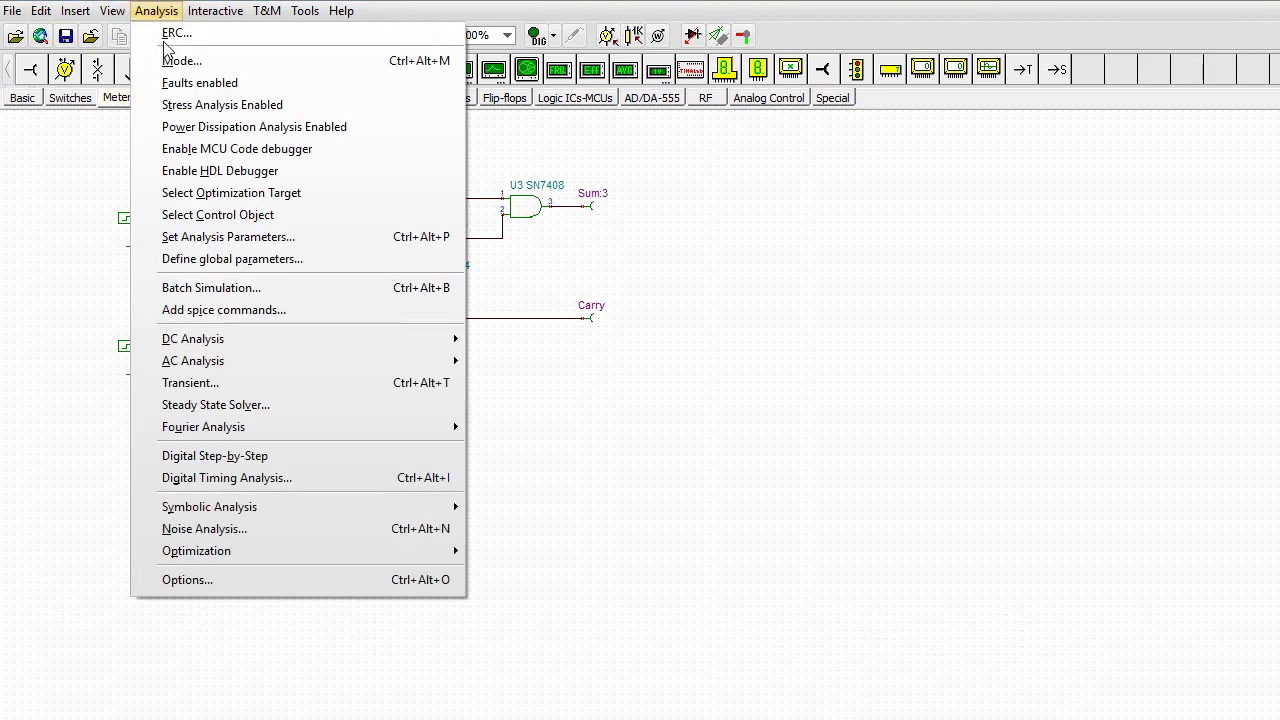
{"action": "left_click", "coordinate": [242, 478]}
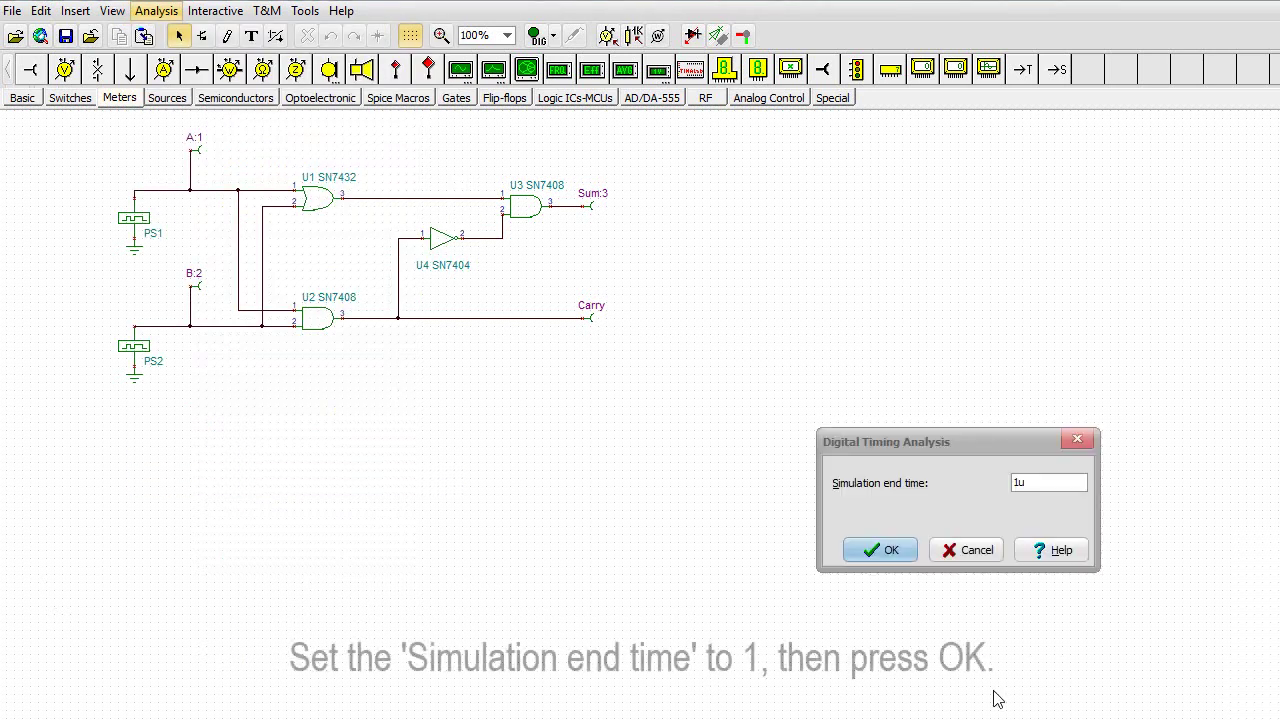
{"action": "left_click_drag", "start_coordinate": [1036, 487], "coordinate": [997, 482]}
{"action": "type", "text": "1"}
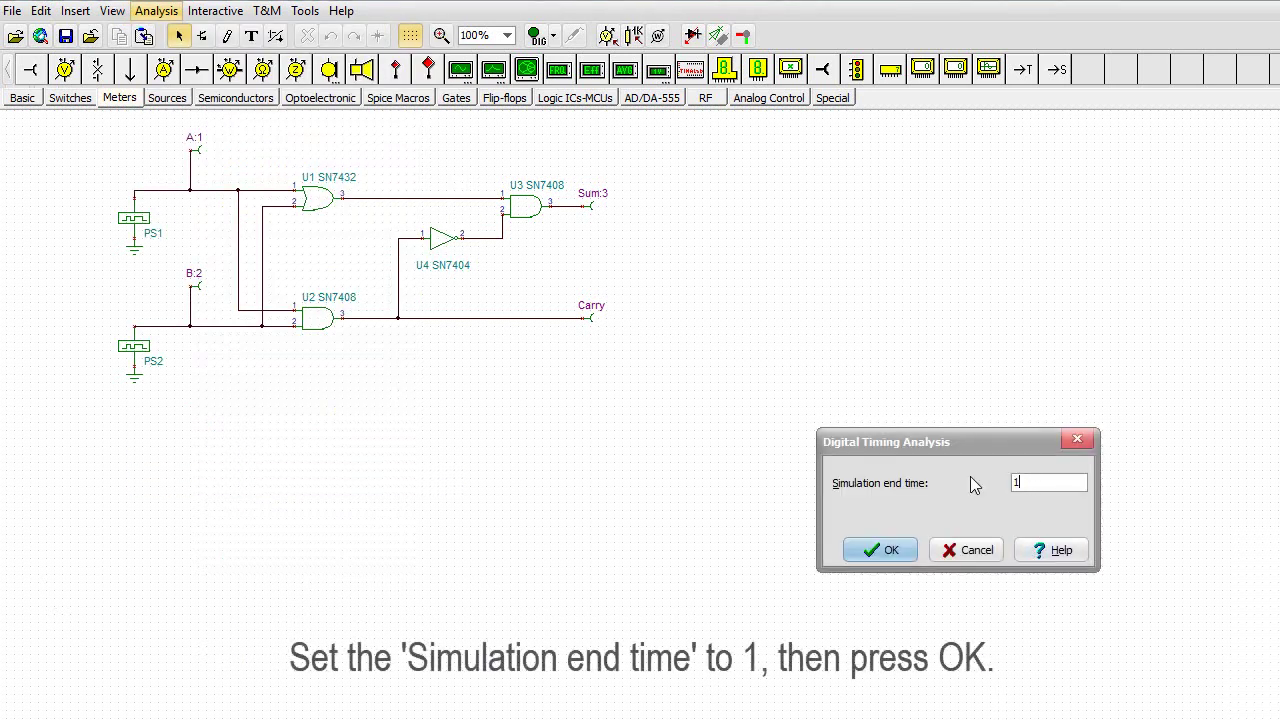
{"action": "left_click", "coordinate": [882, 550]}
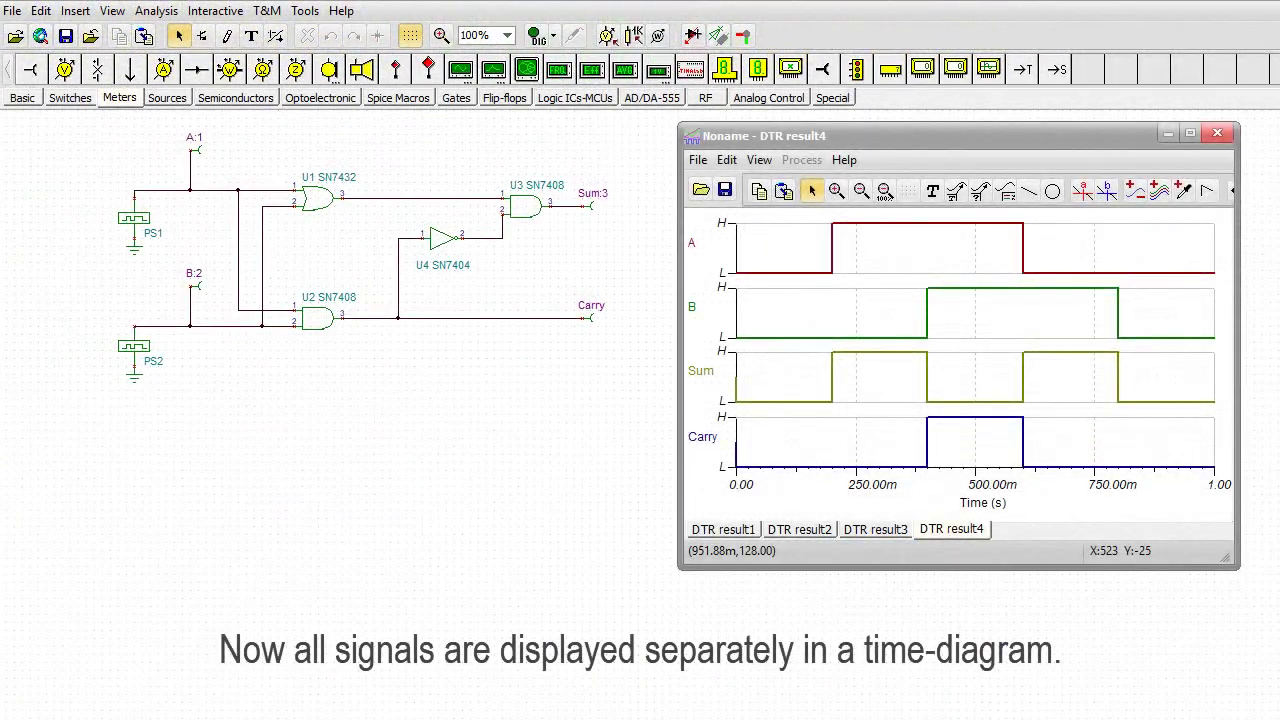